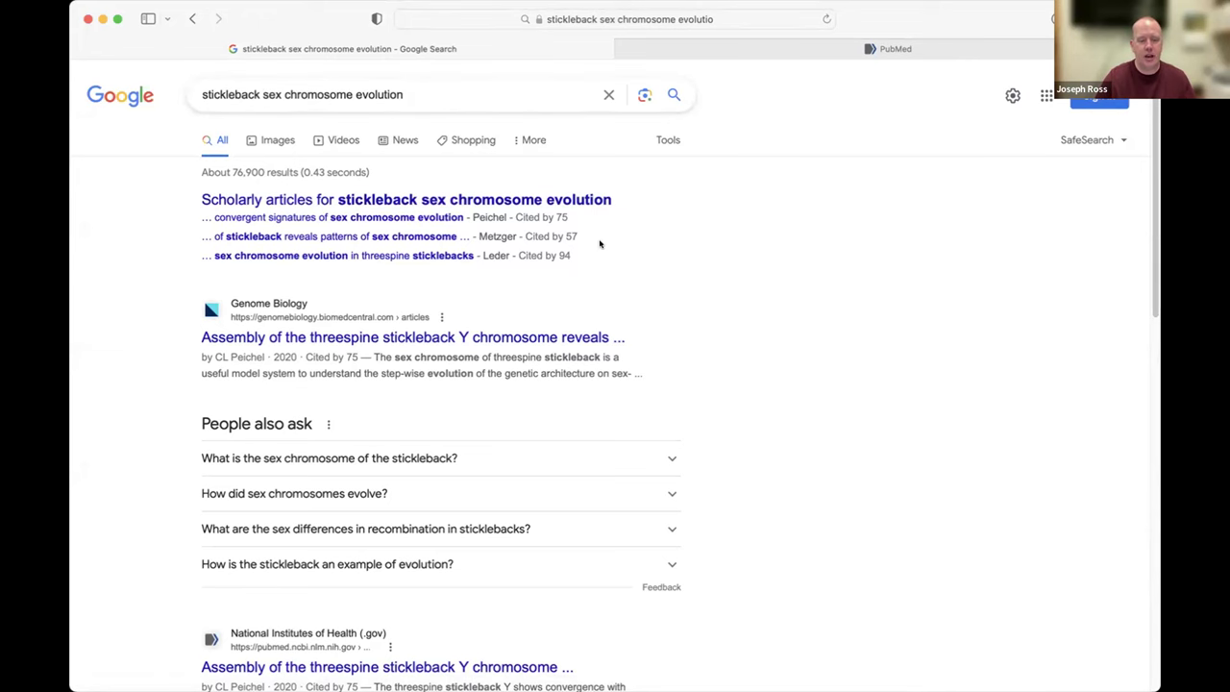
Step: Open the PLOS article "Turnover of Sex Chromosomes in the Stickleback Fishes" from the search results and accept all cookies
scroll(600, 244, down, 3)
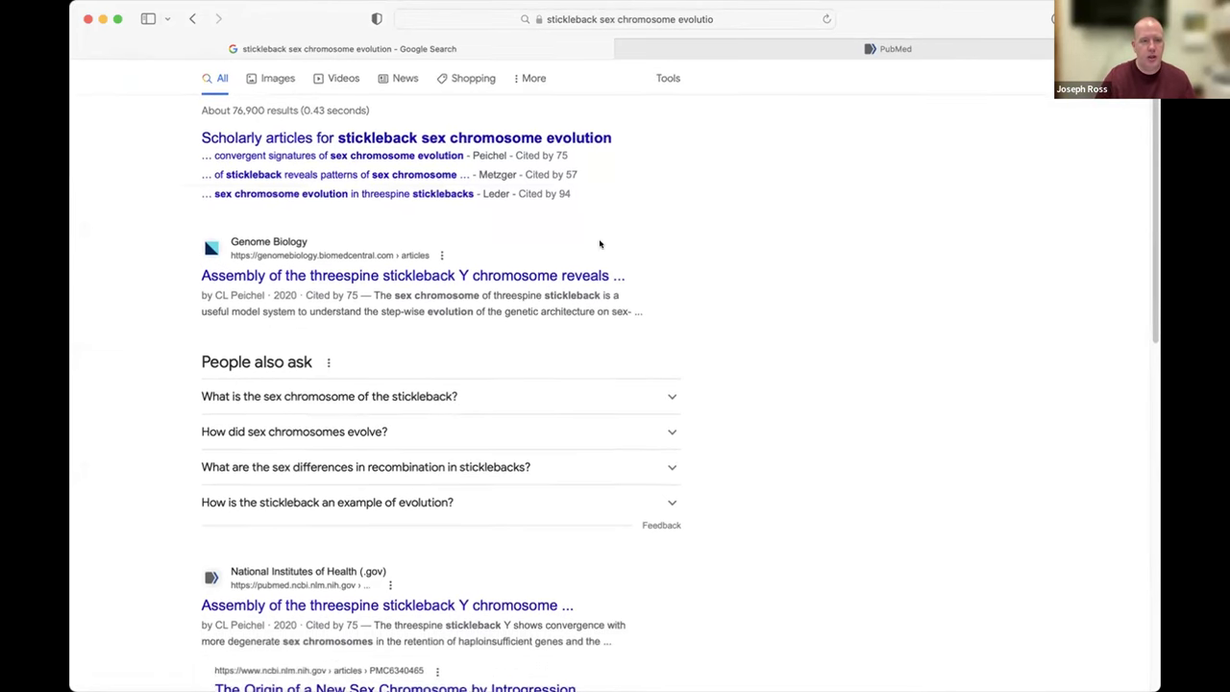
scroll(599, 244, down, 5)
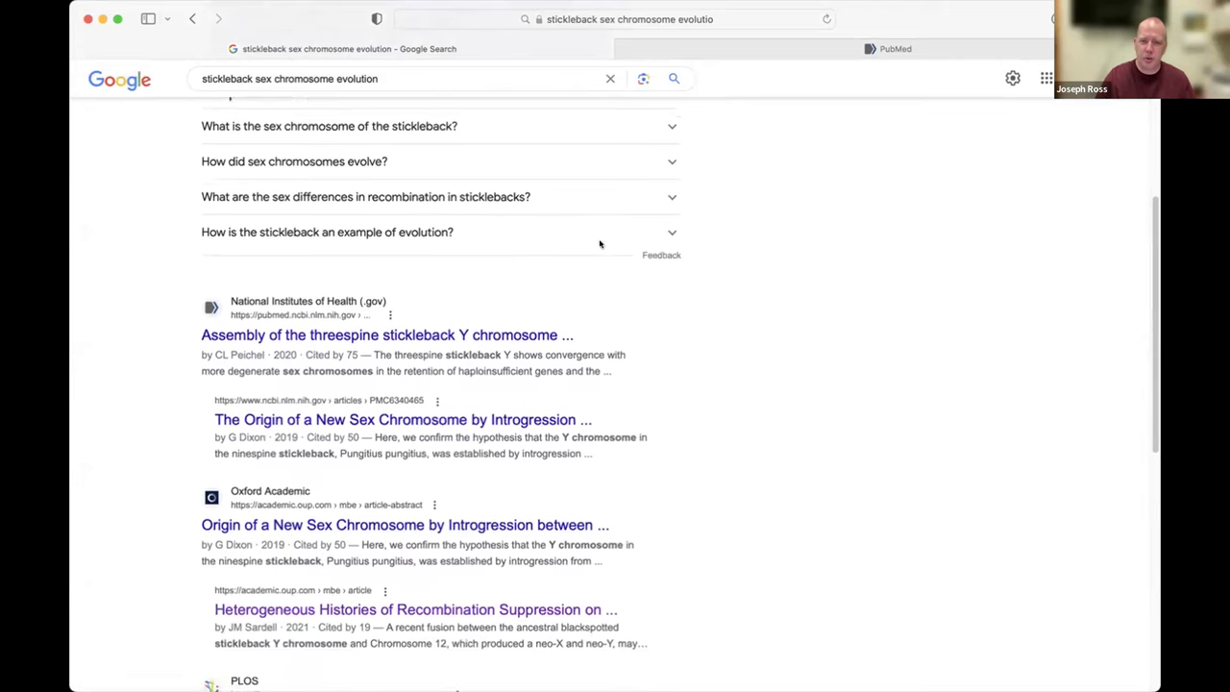
scroll(599, 244, down, 2)
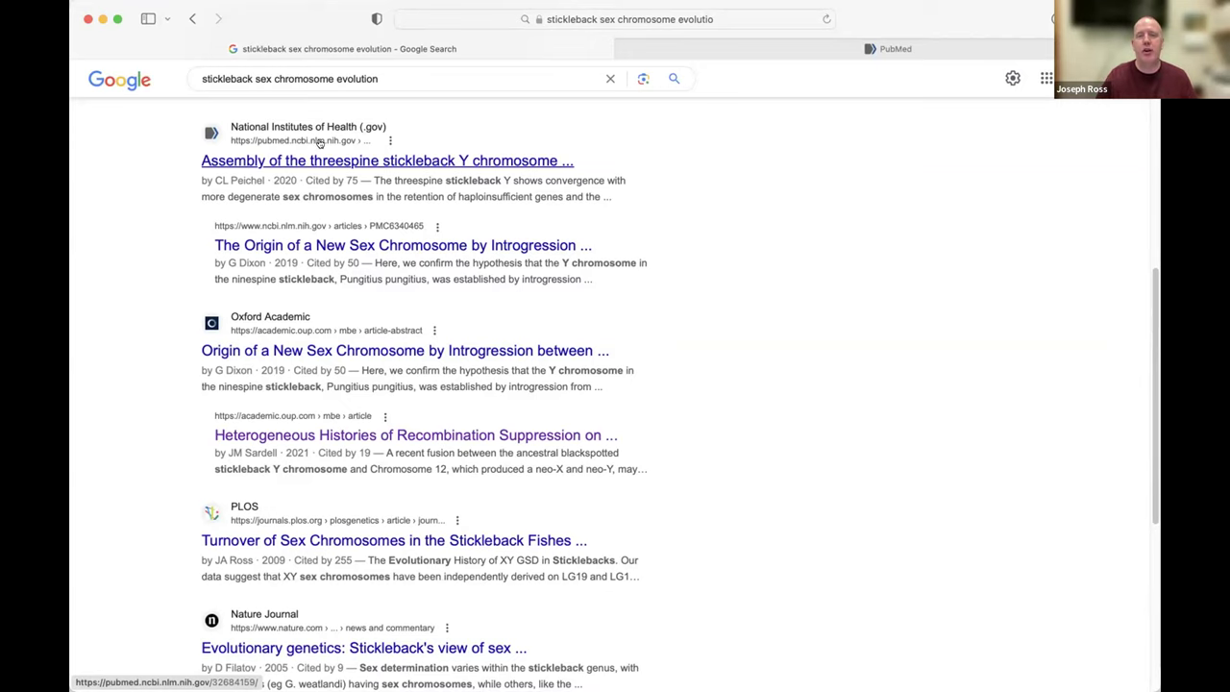
key(super+equal)
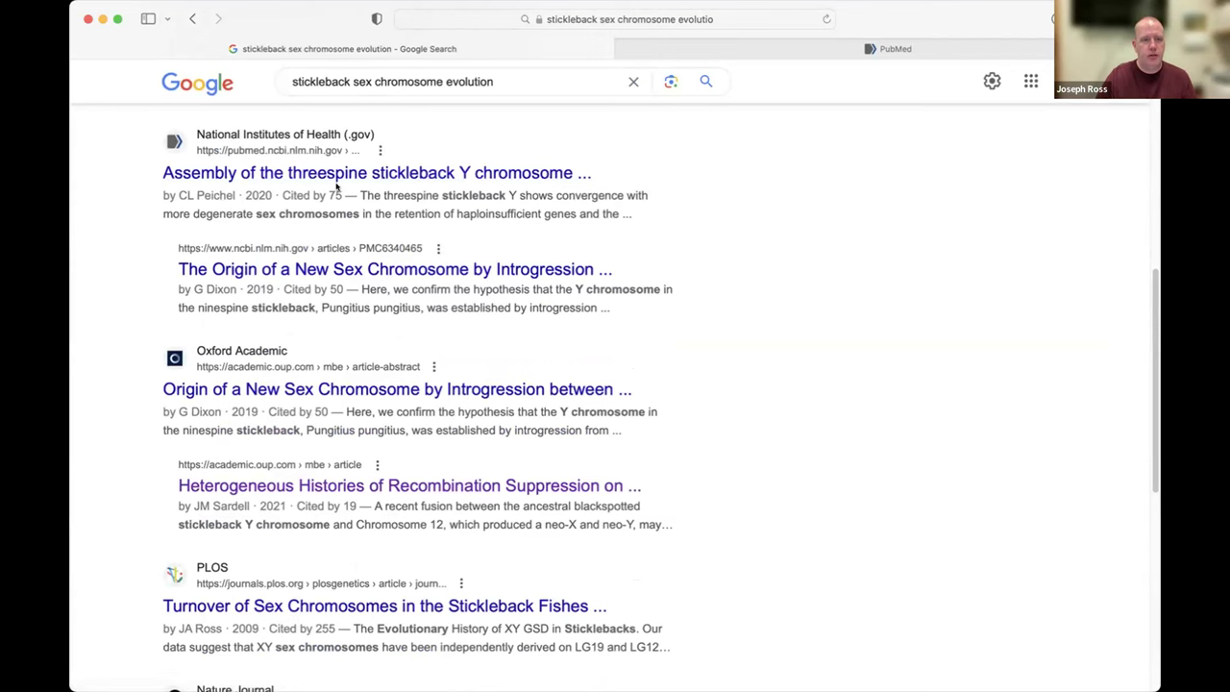
scroll(336, 188, down, 2)
scroll(336, 188, down, 5)
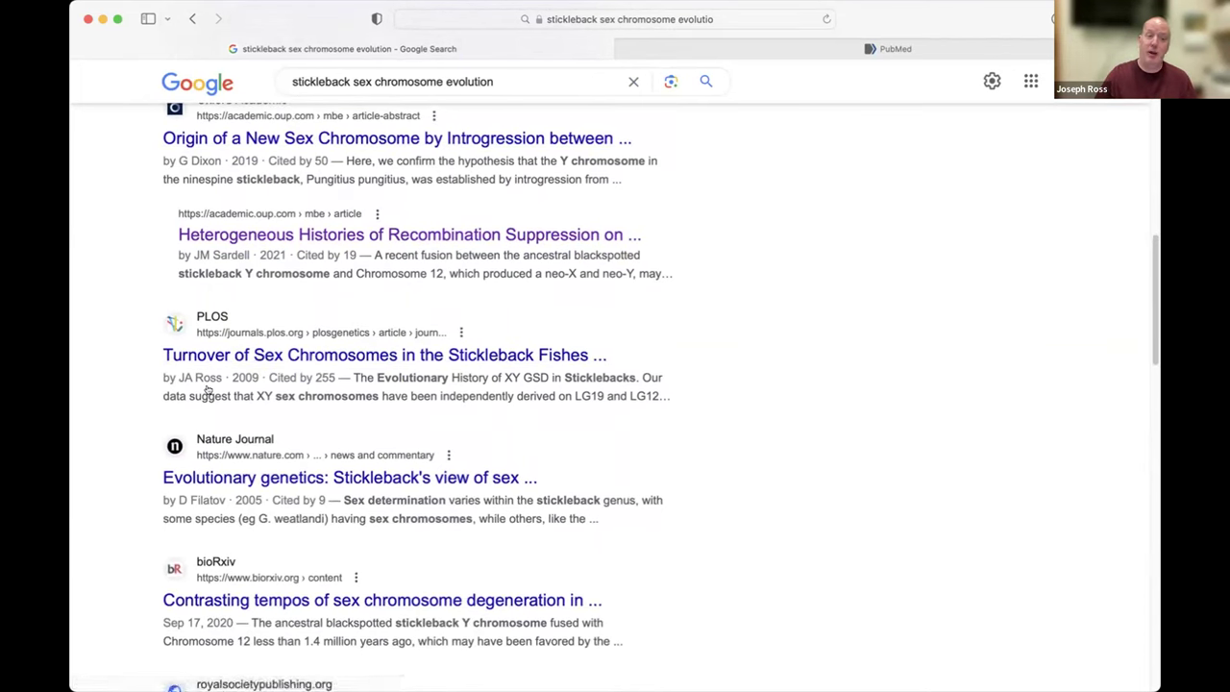
click(236, 356)
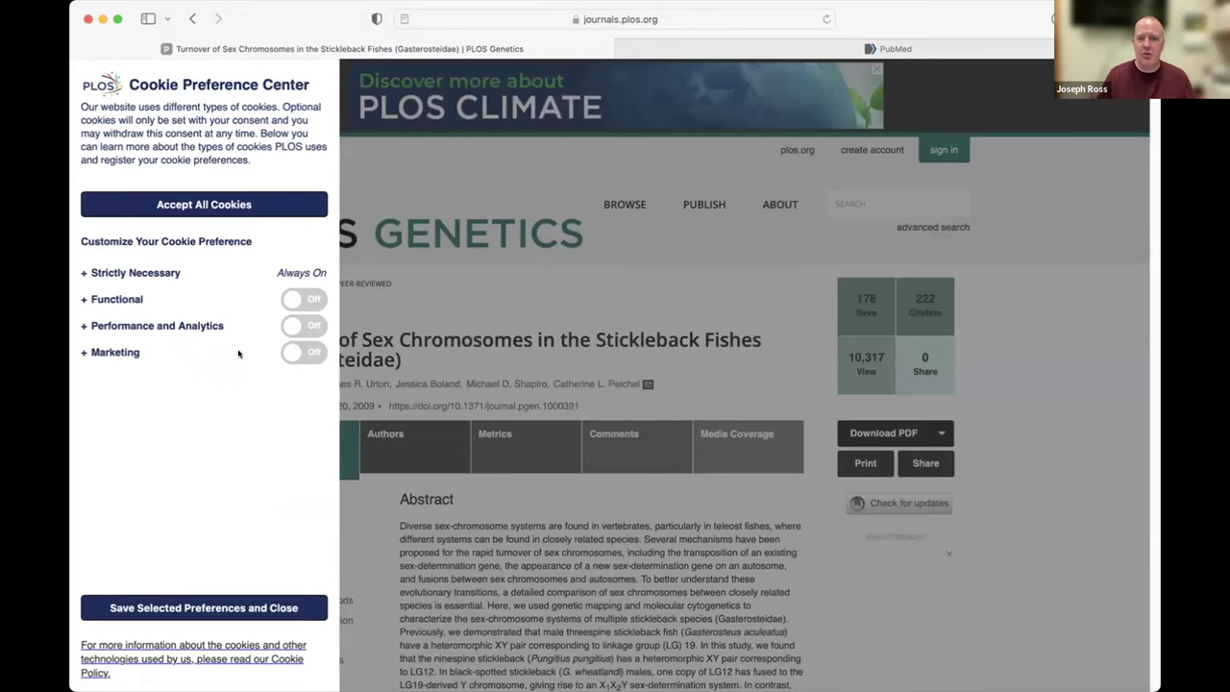
click(196, 204)
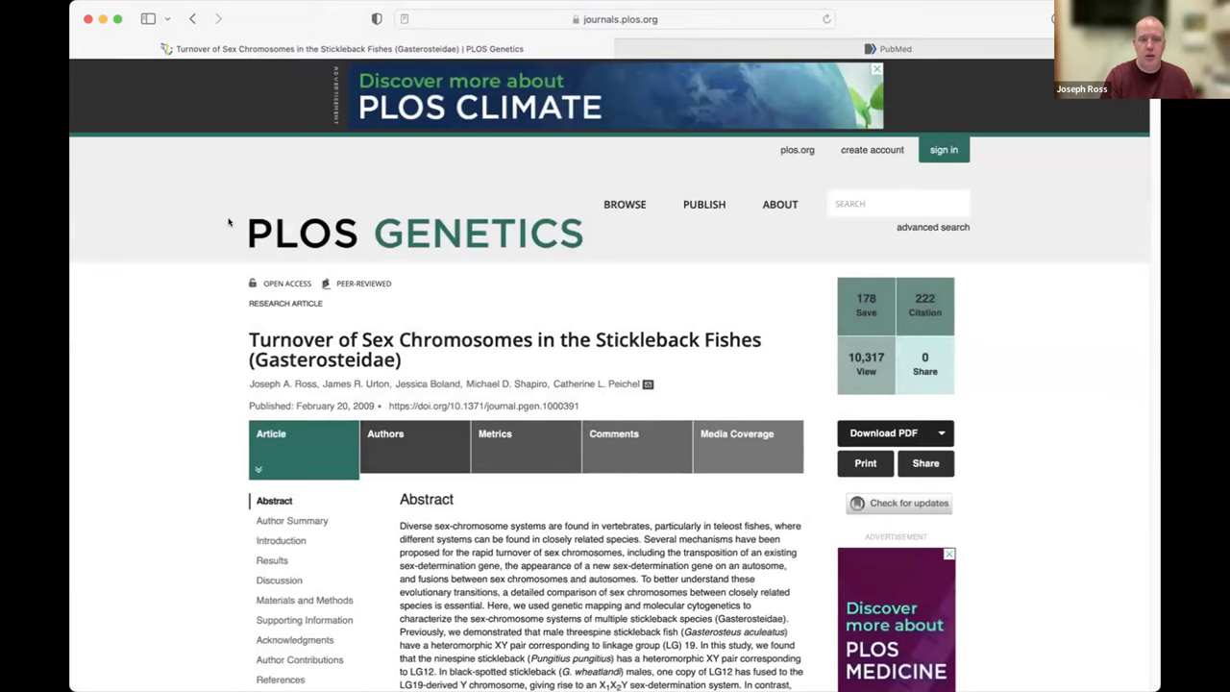
Step: Enlarge the article page and examine its title, author list and DOI link
key(super+equal)
key(super+equal)
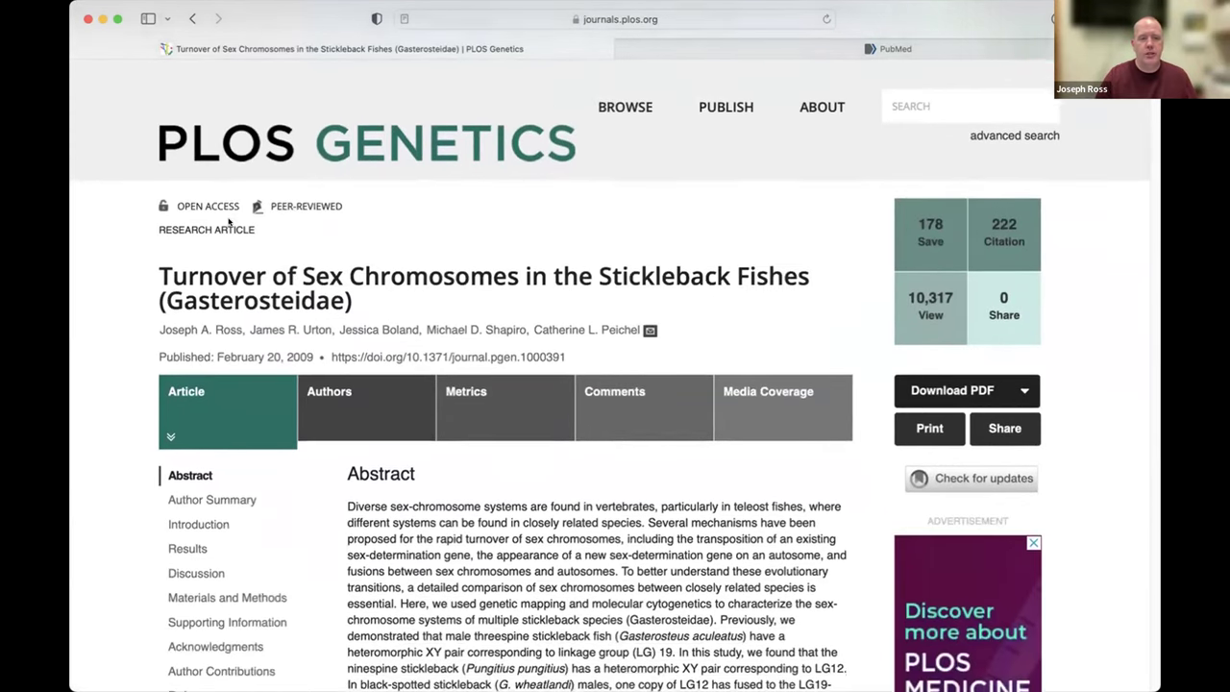
scroll(229, 222, down, 1)
drag(157, 246, 381, 264)
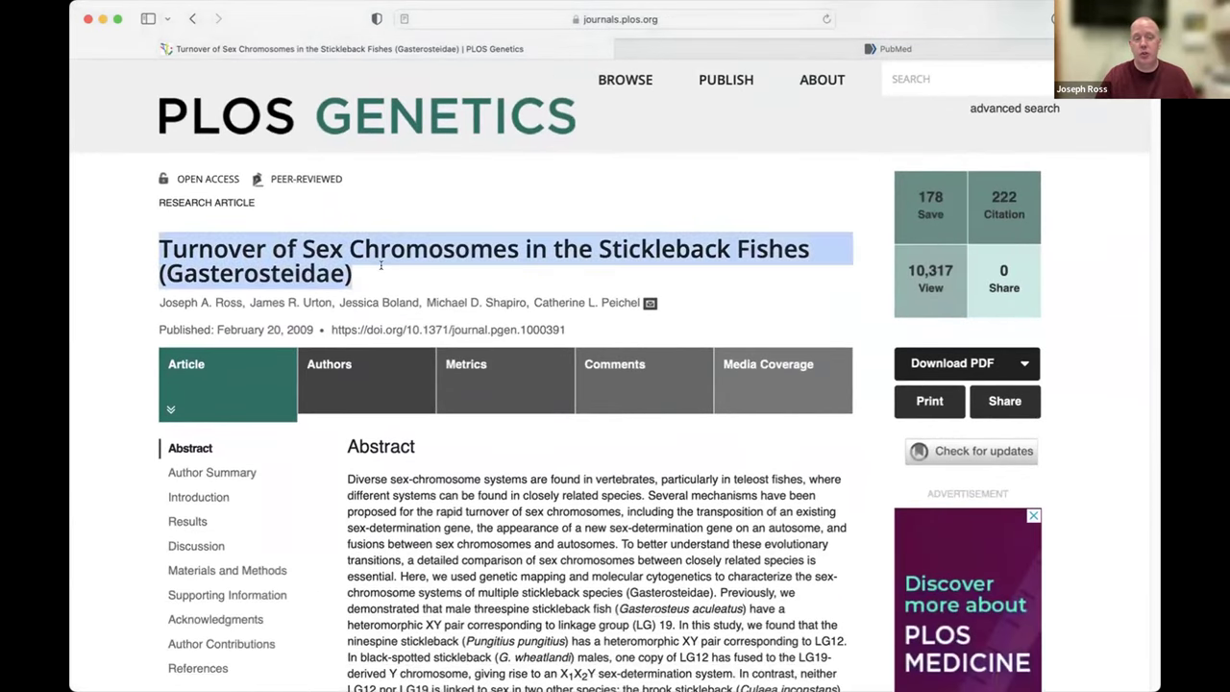
drag(155, 301, 535, 302)
click(538, 302)
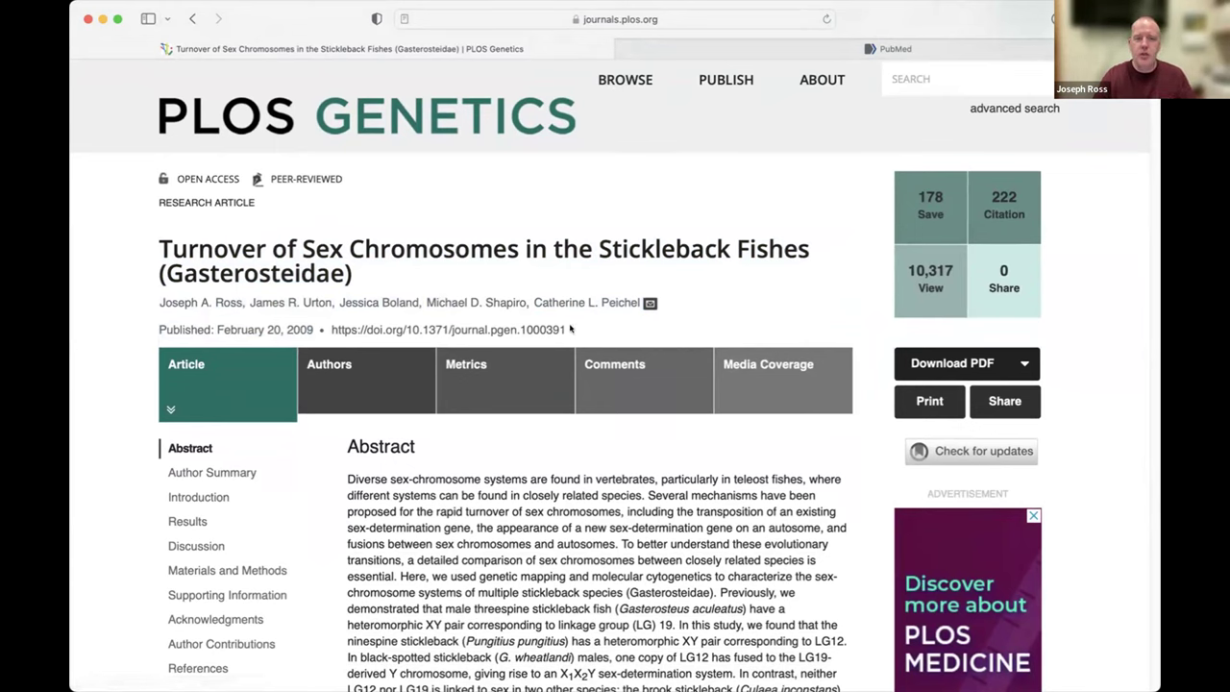
drag(573, 330, 372, 314)
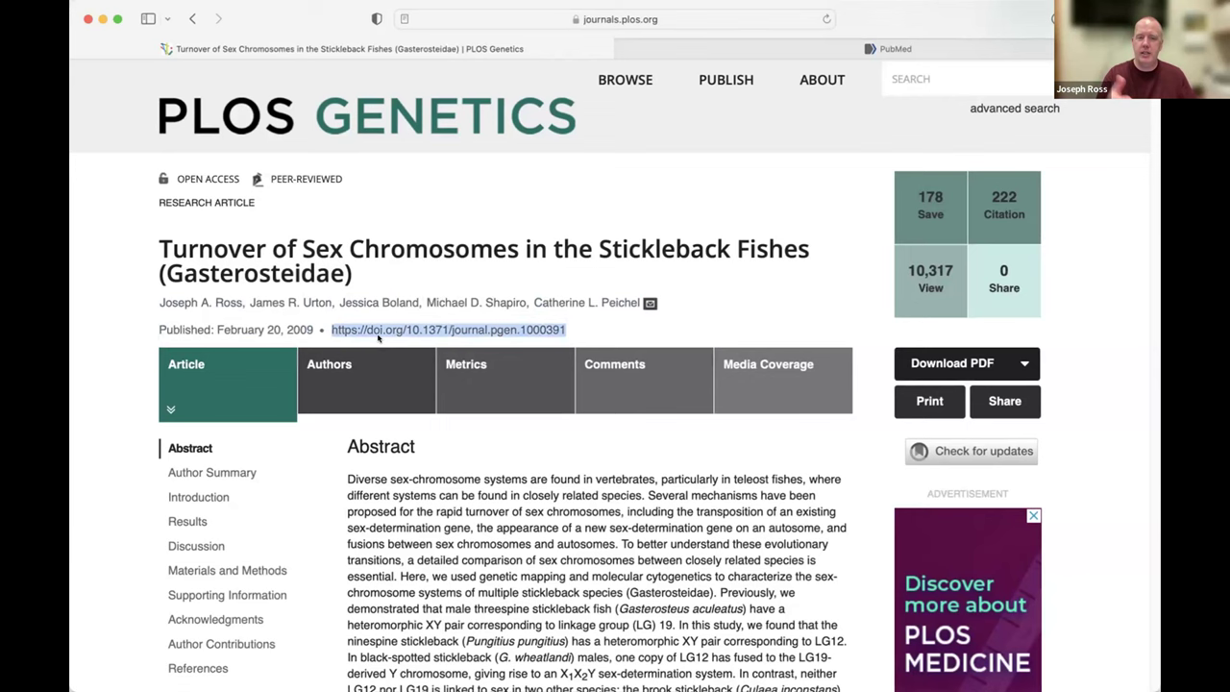
click(391, 270)
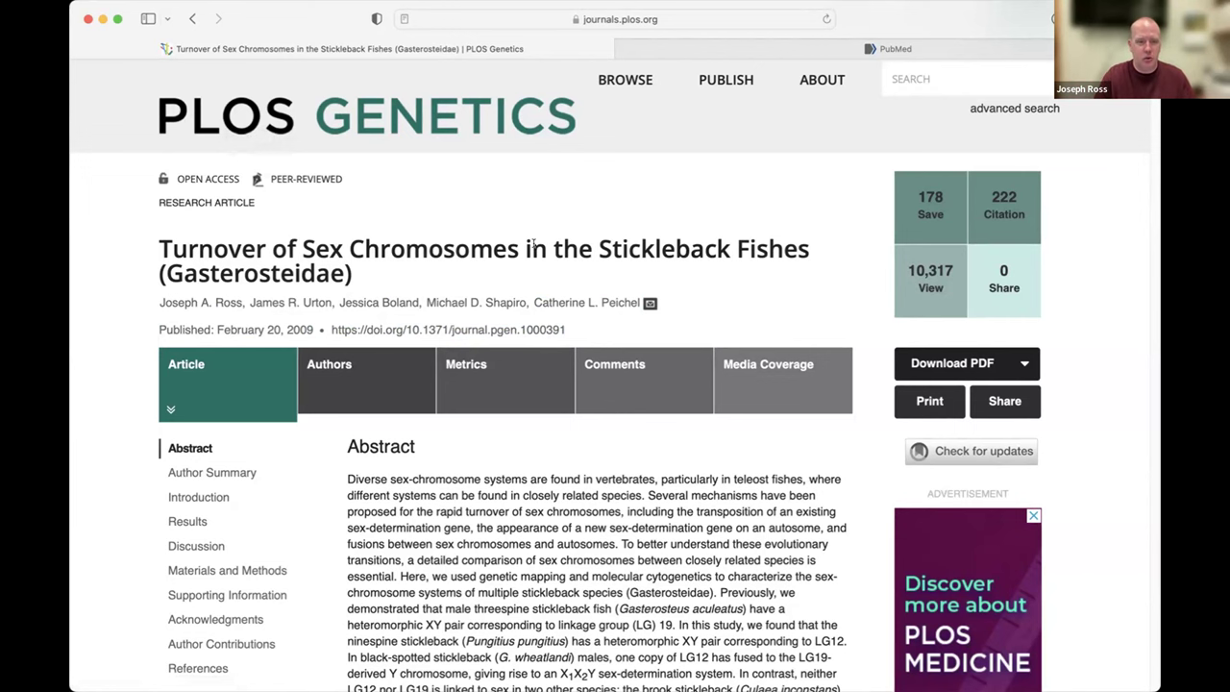
Step: Skim the article from the abstract through the citation details and introduction to check that the full text is available
scroll(461, 374, down, 5)
scroll(461, 374, down, 13)
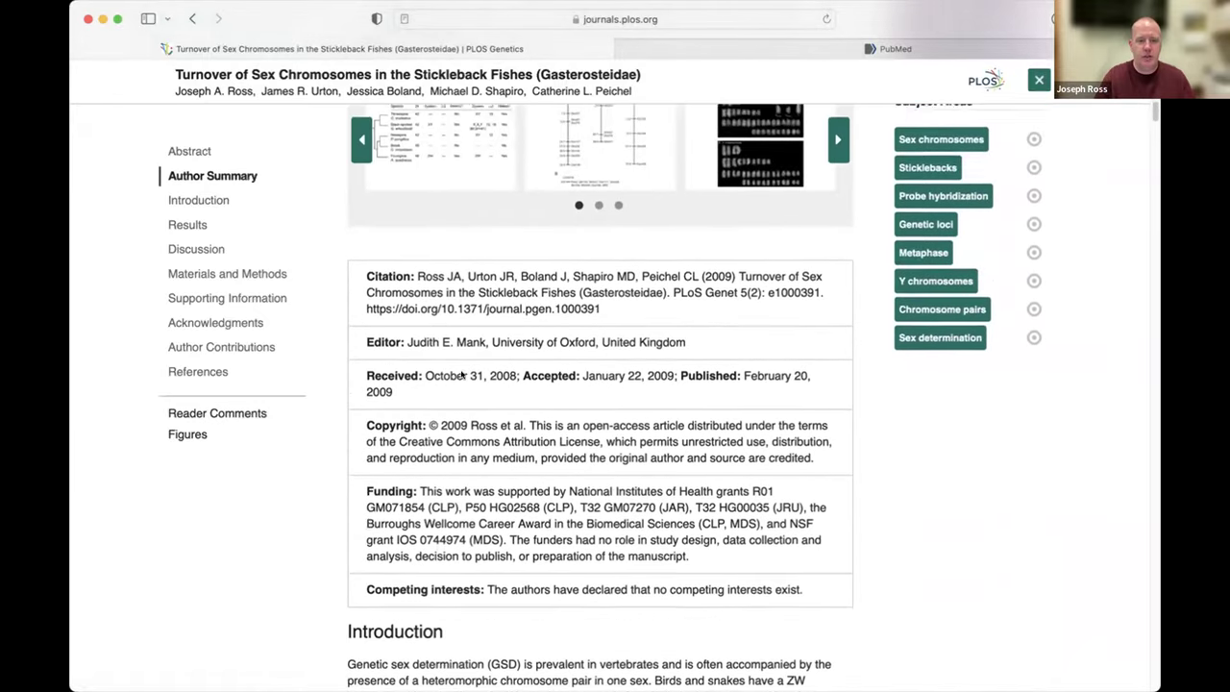
scroll(461, 375, down, 12)
scroll(461, 375, down, 4)
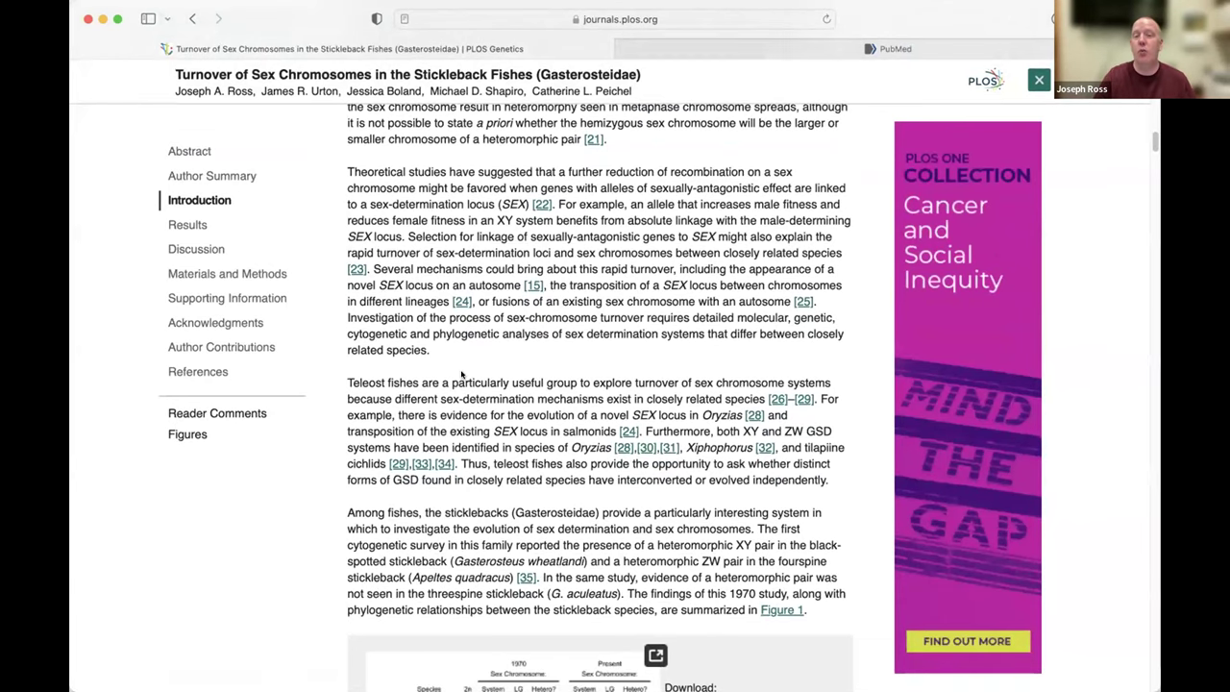
scroll(461, 375, up, 1)
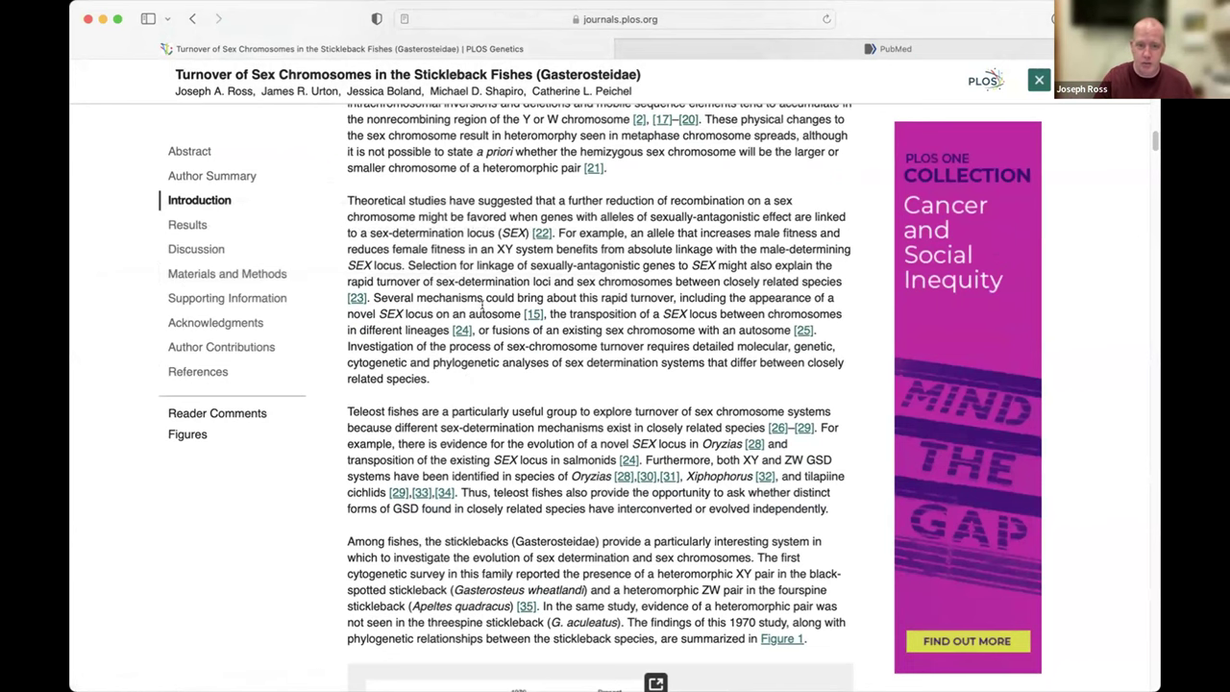
scroll(483, 304, up, 5)
scroll(482, 303, up, 15)
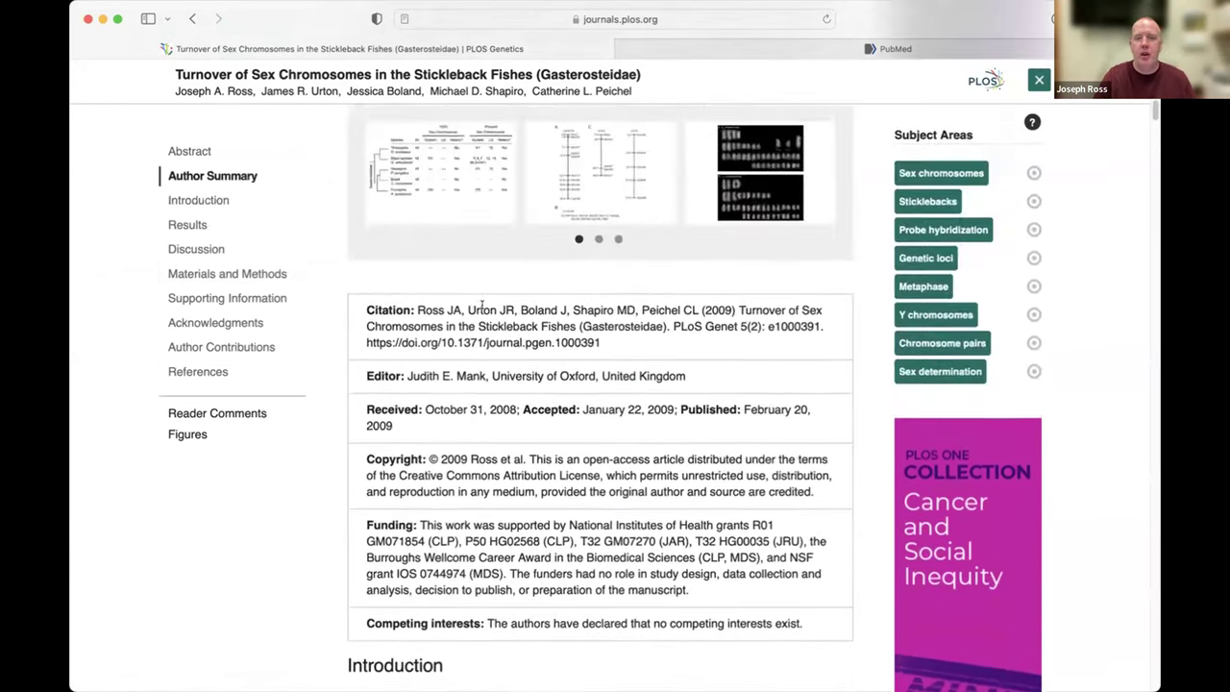
scroll(482, 303, up, 10)
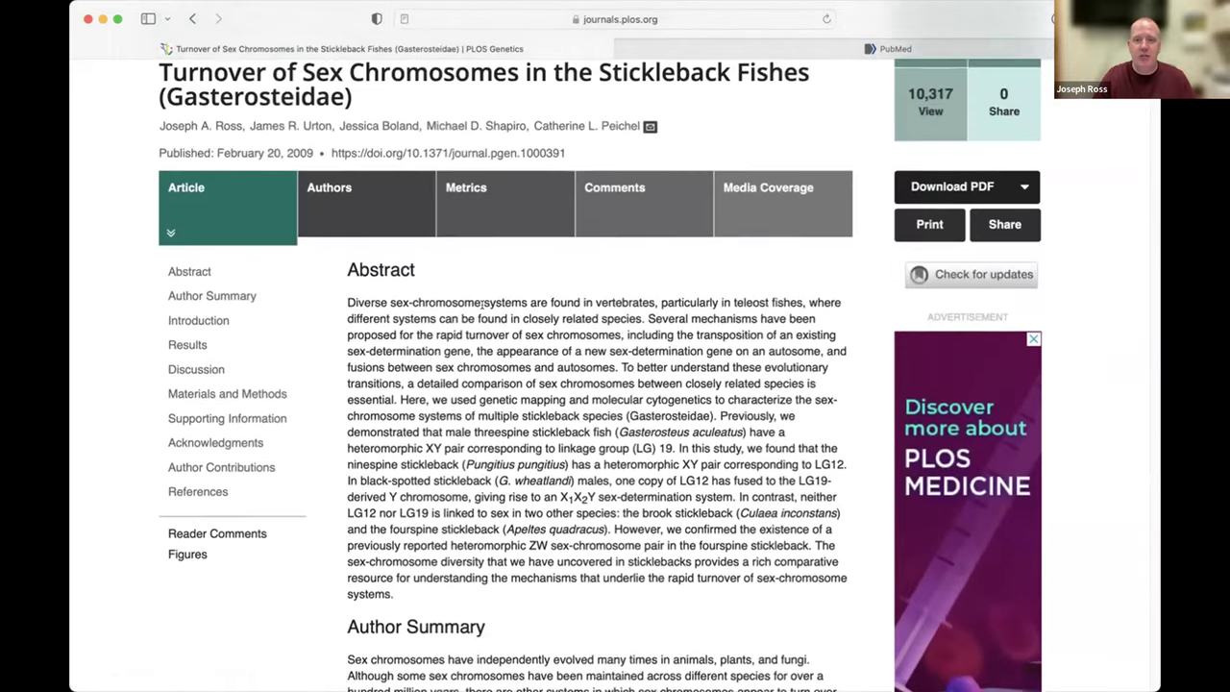
Step: Examine the article's open-access label and its PDF download option
scroll(482, 304, up, 4)
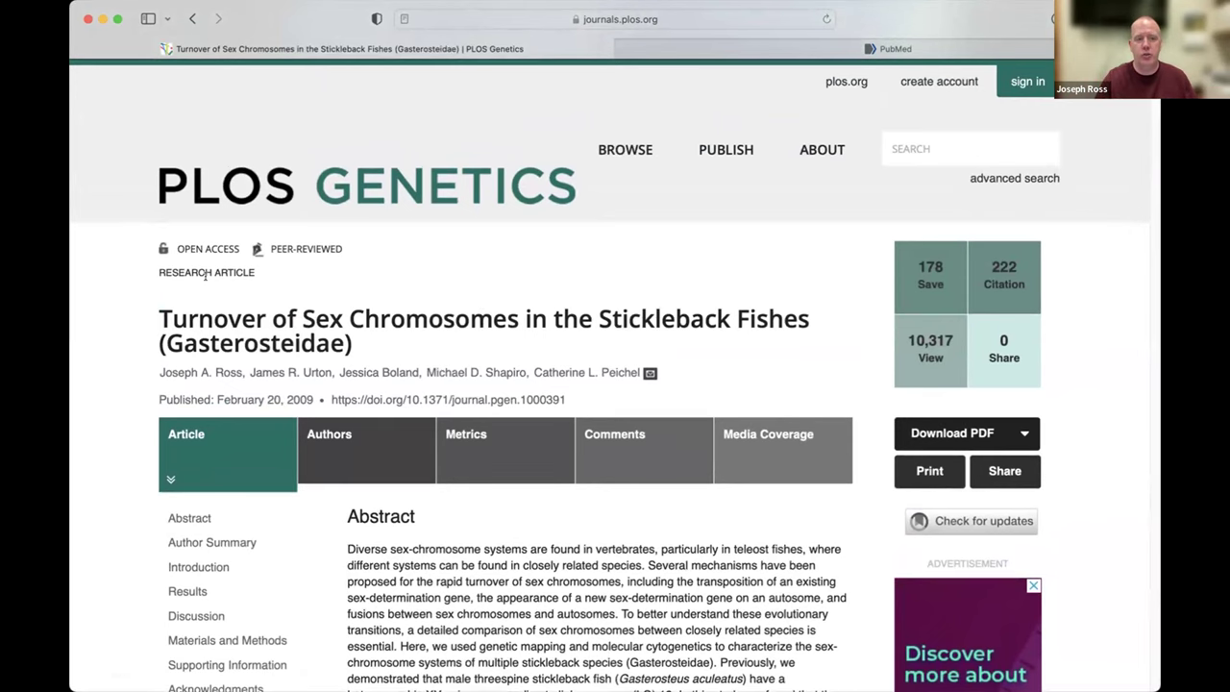
drag(171, 243, 239, 247)
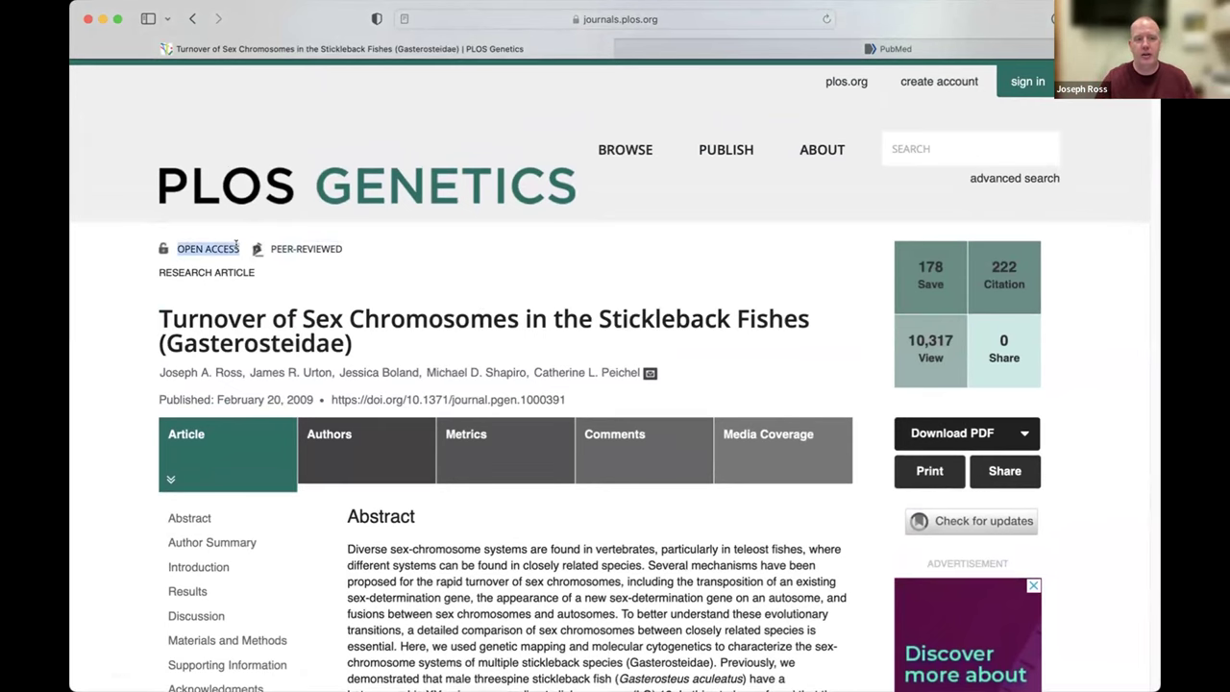
click(107, 259)
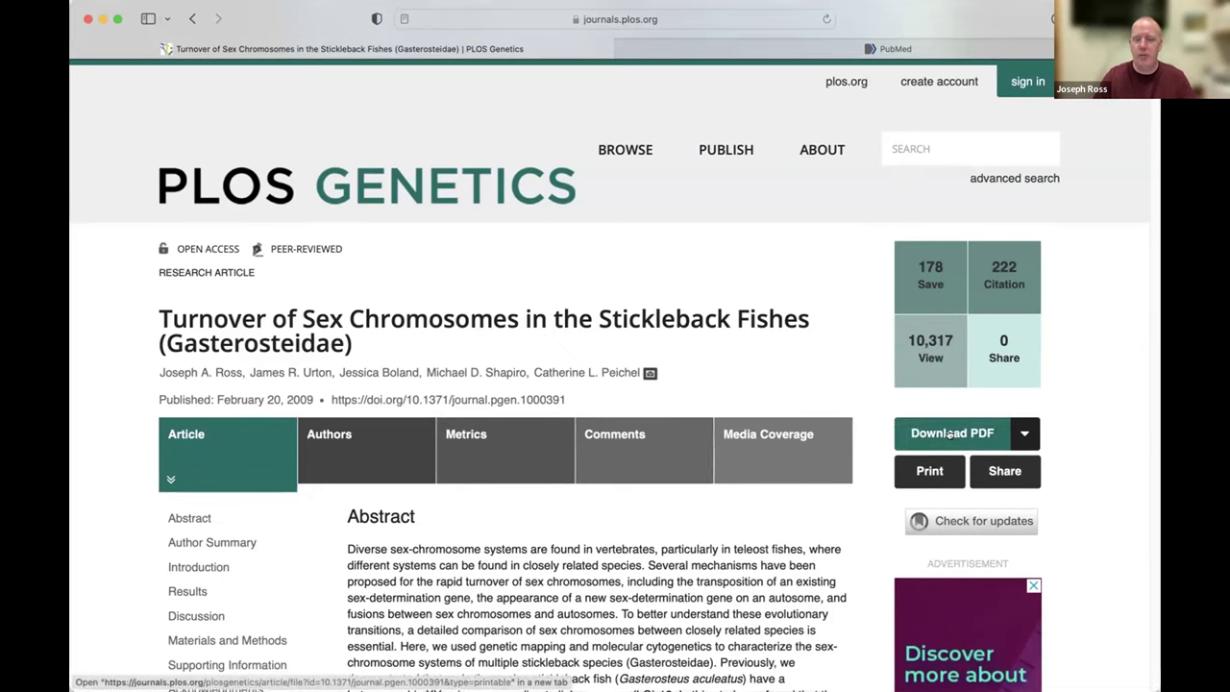
mouse_move(1020, 433)
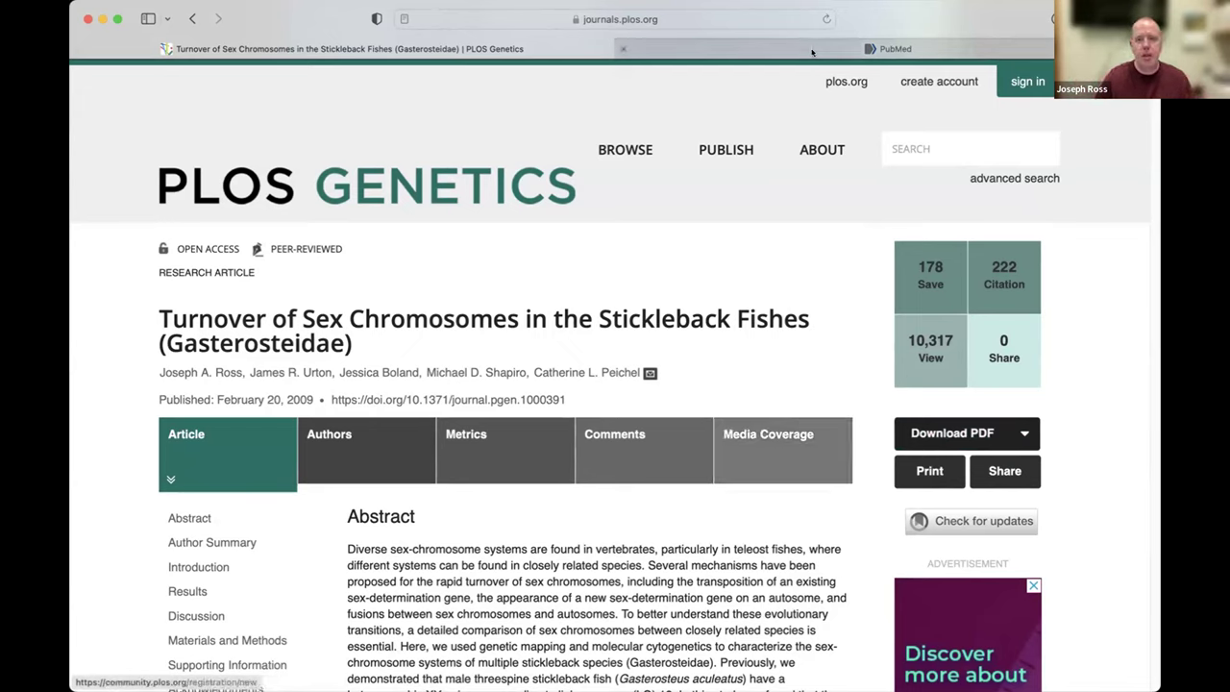
Step: Switch to the PubMed page and run the search for "stickleback sex chromosome evolution"
mouse_move(795, 48)
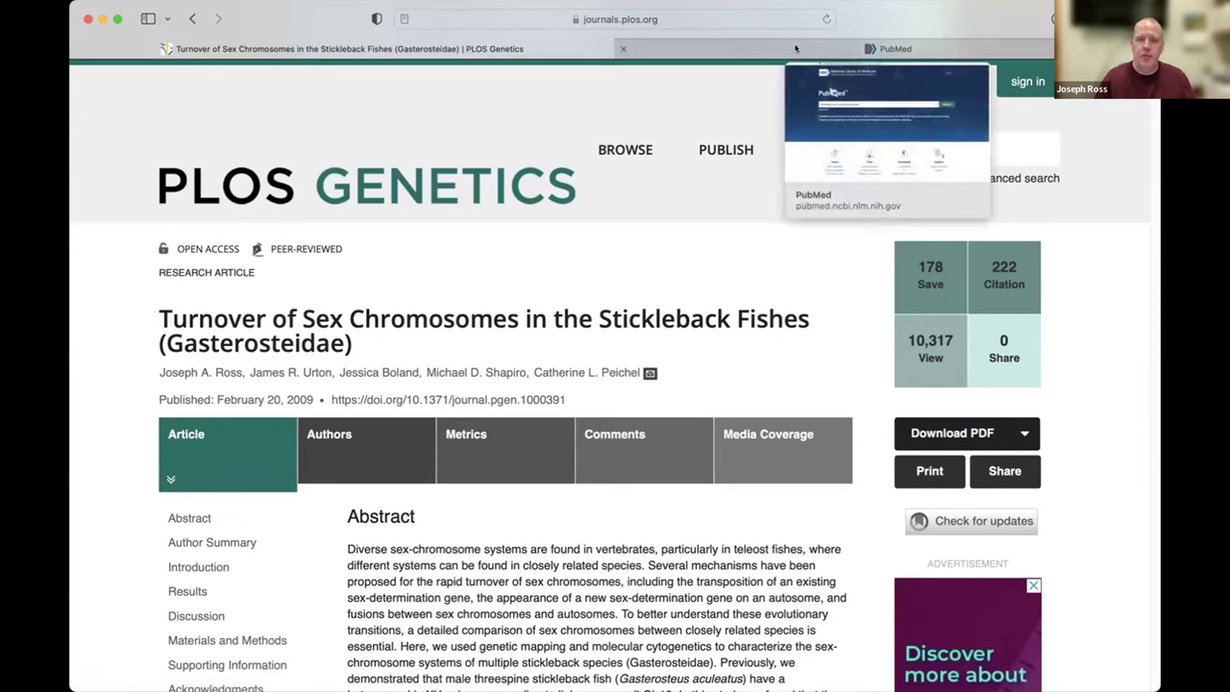
click(794, 48)
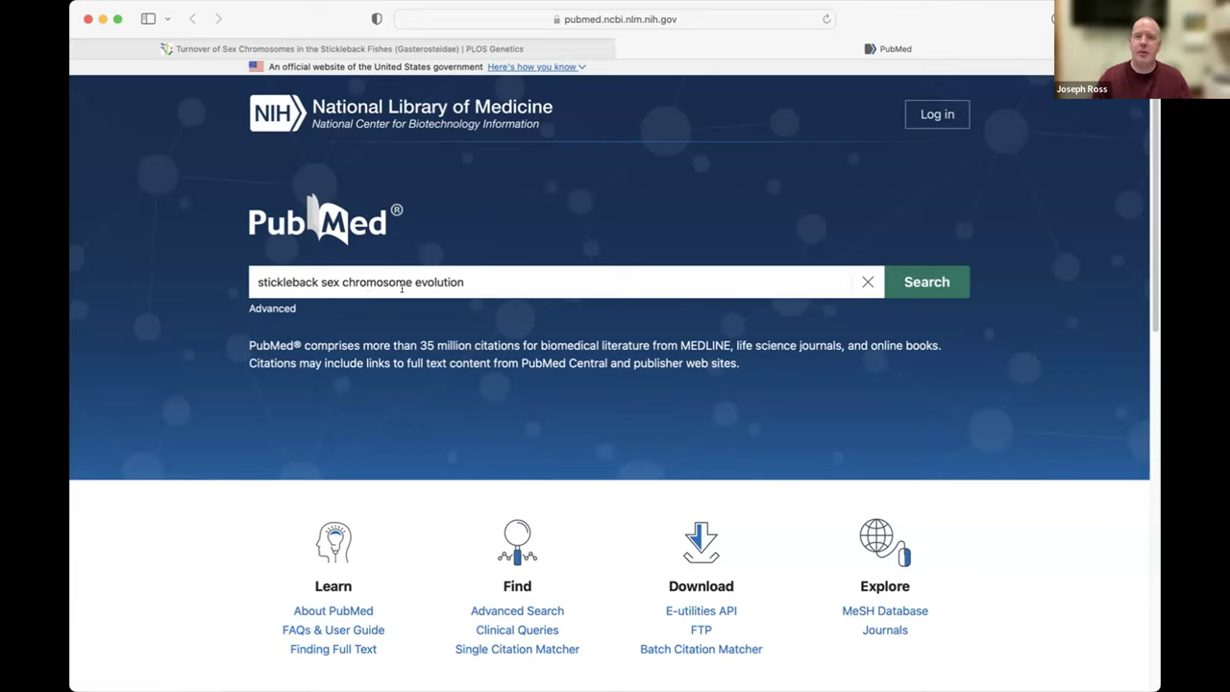
click(477, 277)
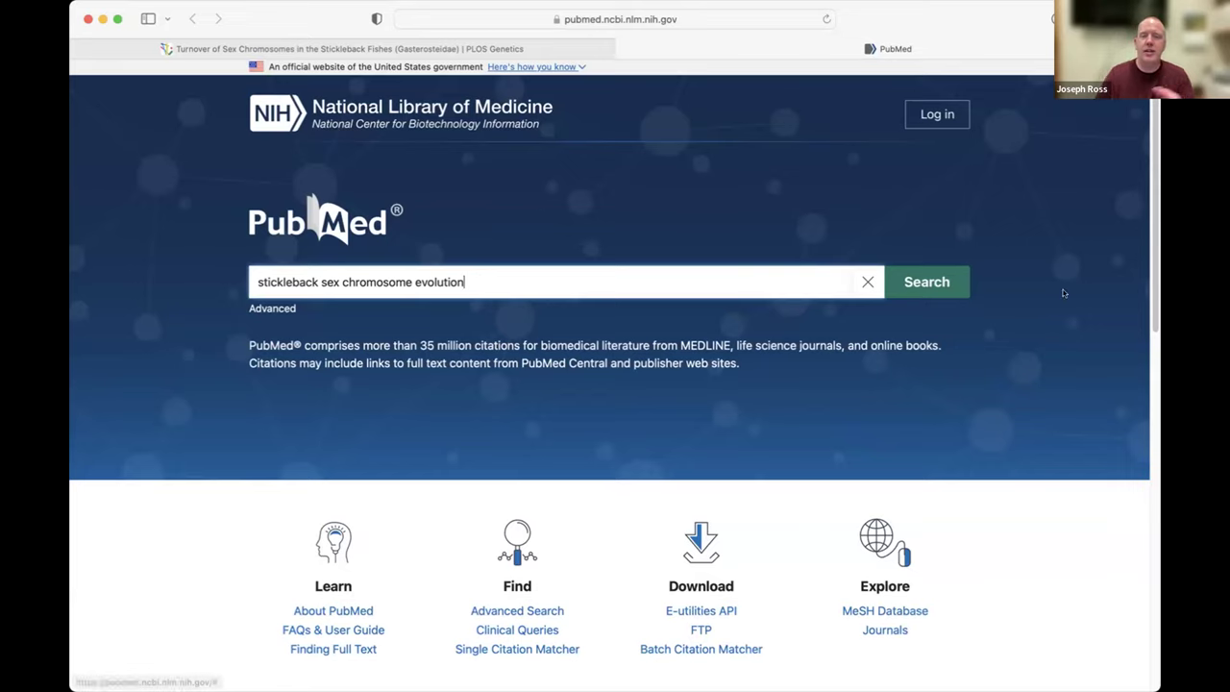
click(930, 279)
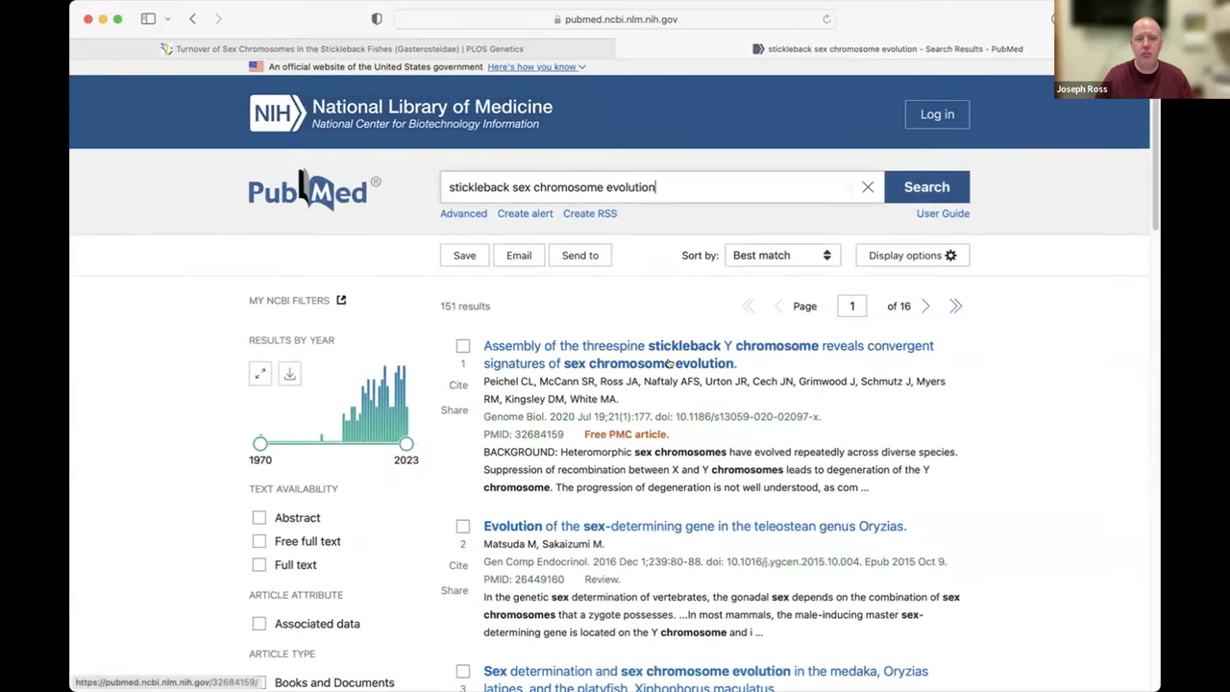
Step: Review the PubMed results list, checking each article's title, relevance to sticklebacks and free-article labels
scroll(667, 363, down, 3)
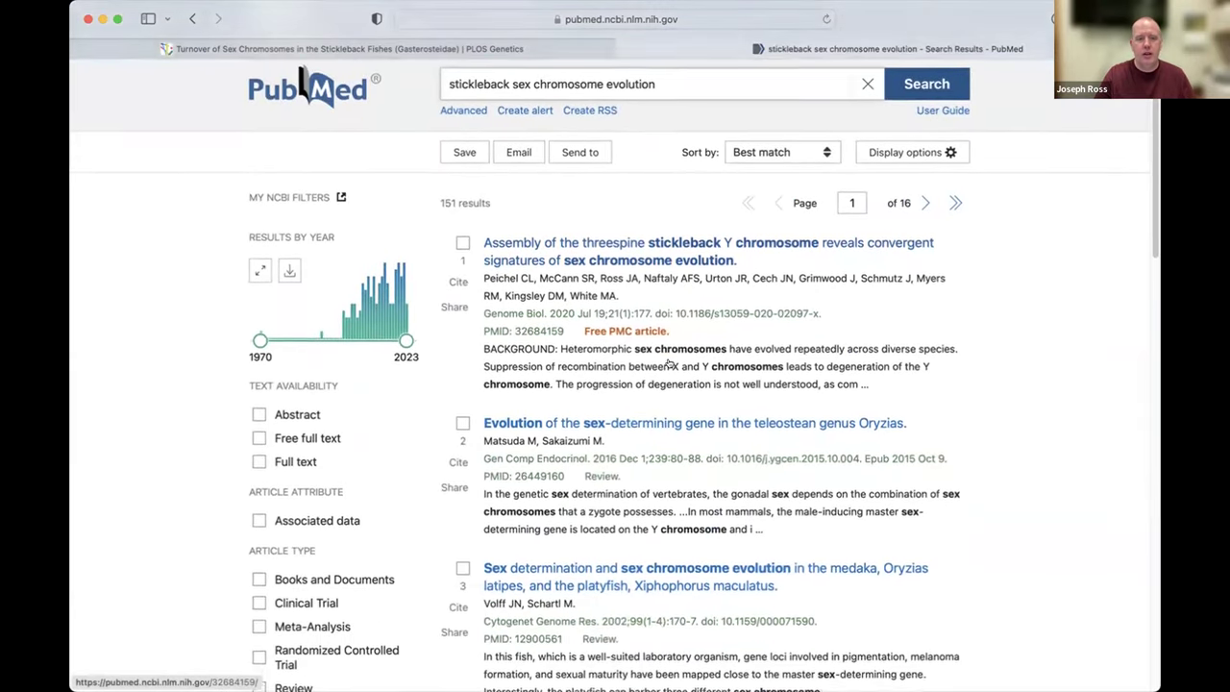
scroll(668, 363, down, 1)
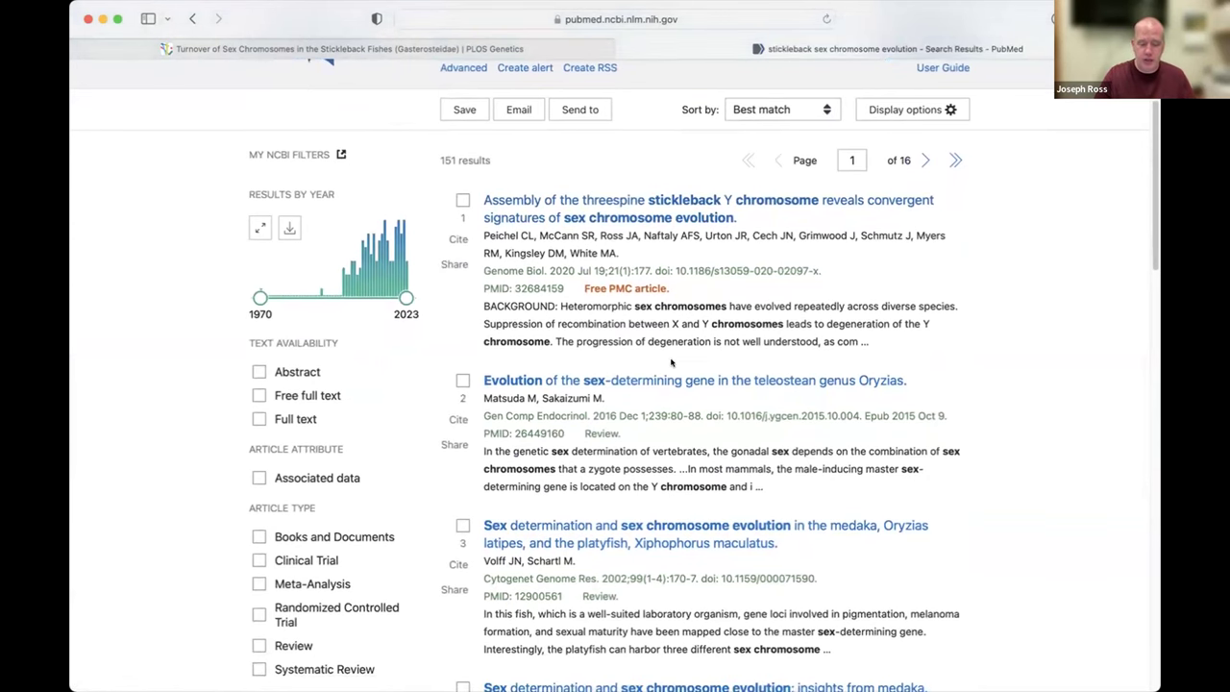
scroll(670, 362, down, 5)
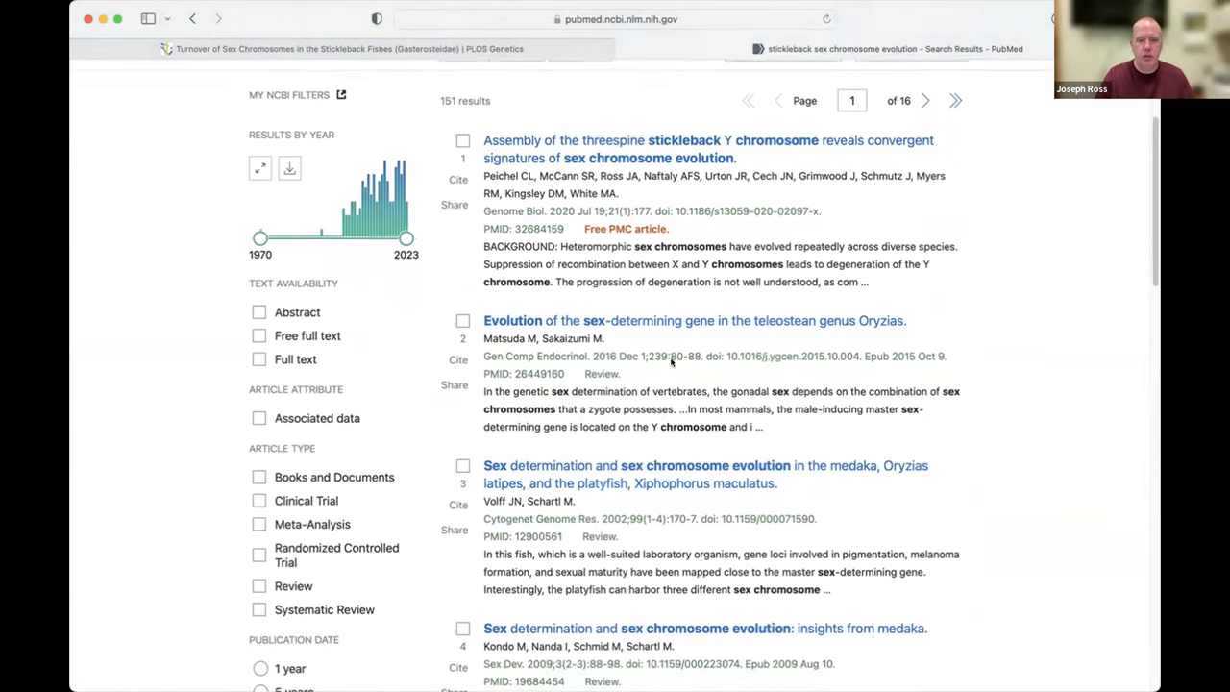
scroll(667, 363, up, 2)
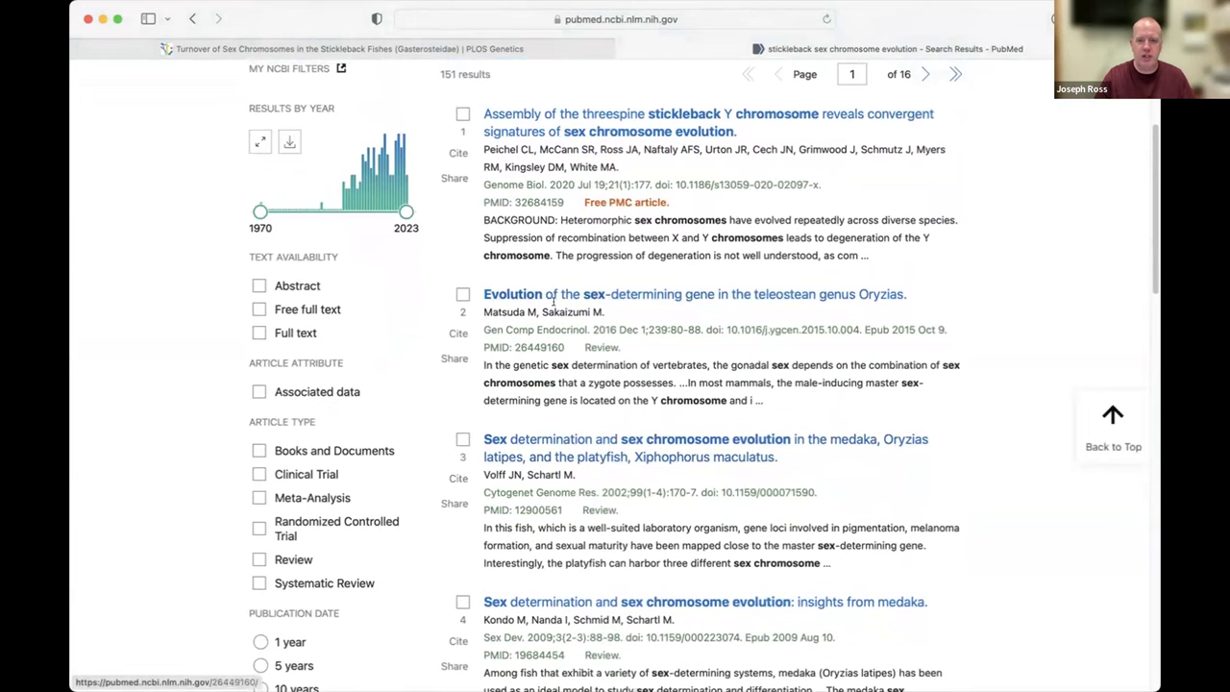
drag(912, 293, 484, 293)
click(653, 323)
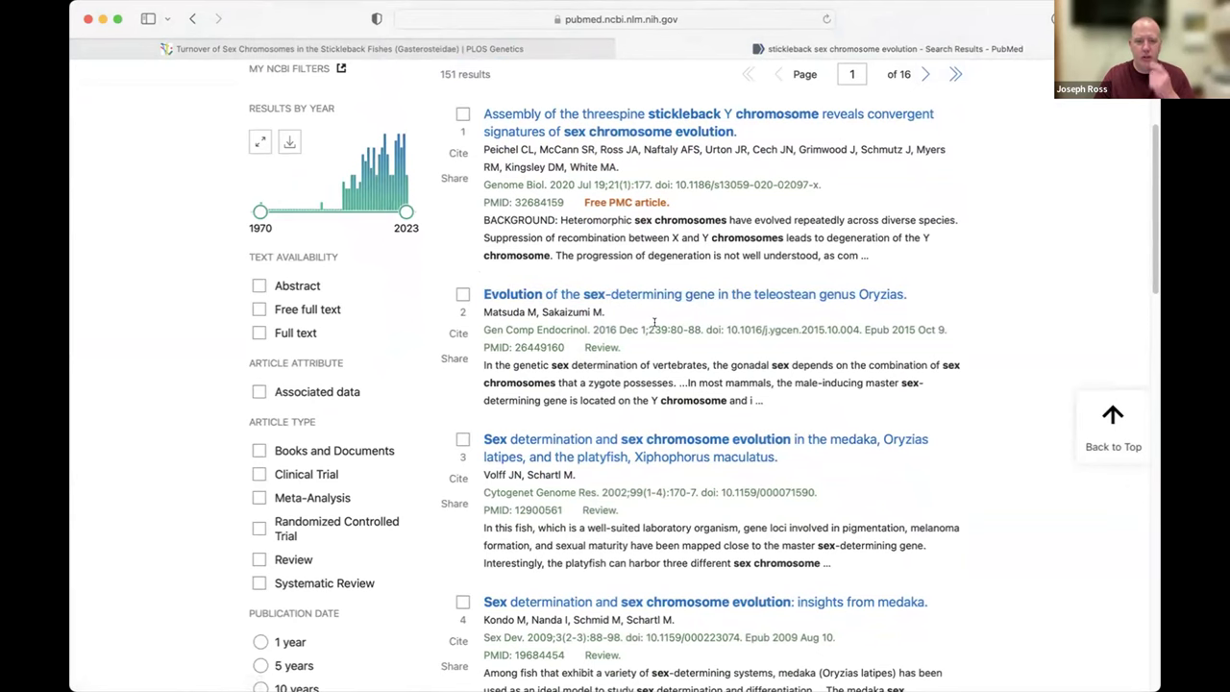
scroll(656, 332, down, 3)
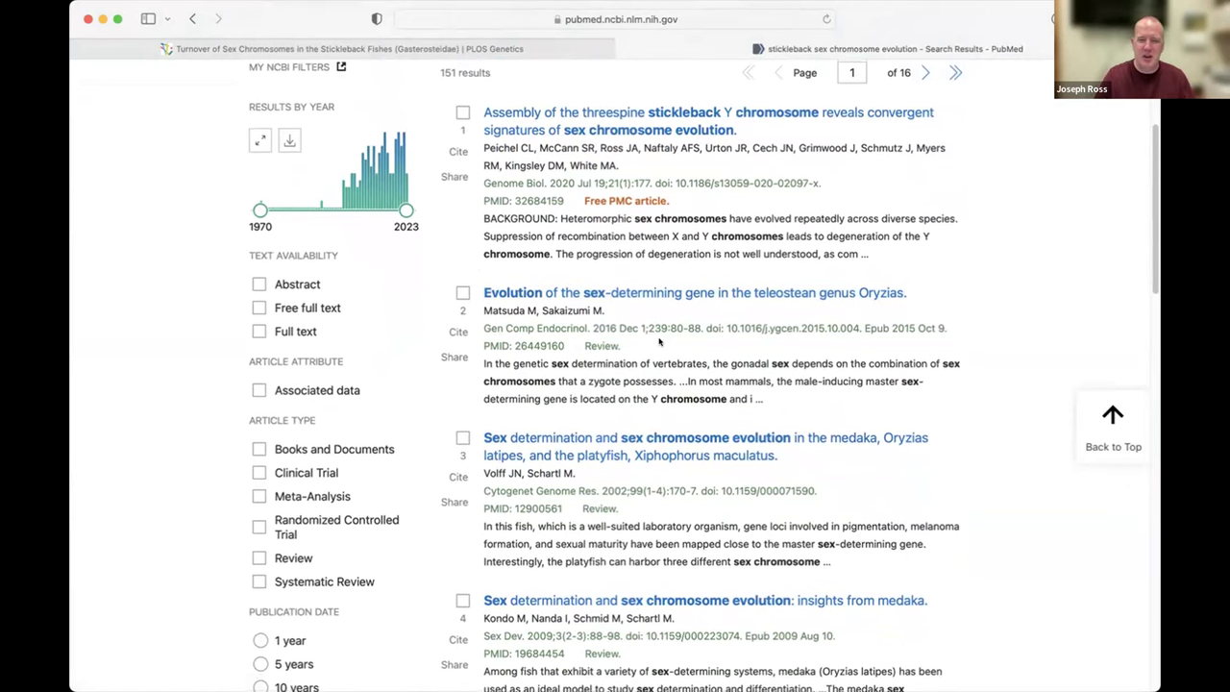
scroll(659, 340, down, 4)
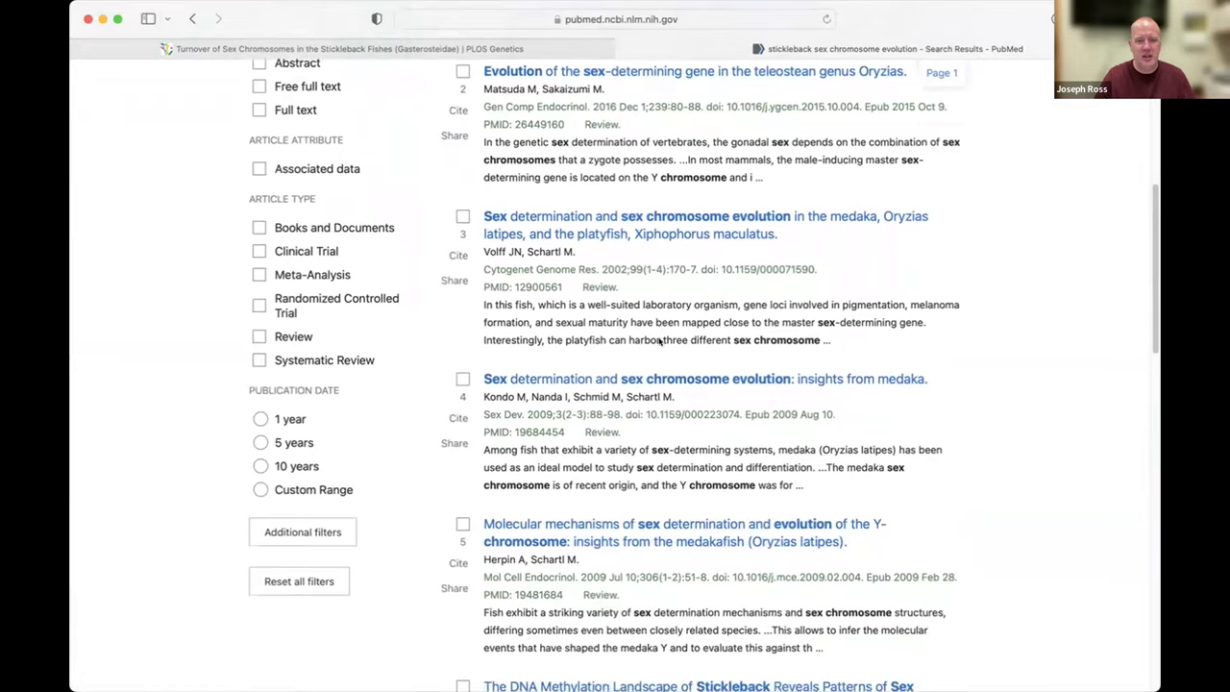
scroll(658, 337, down, 4)
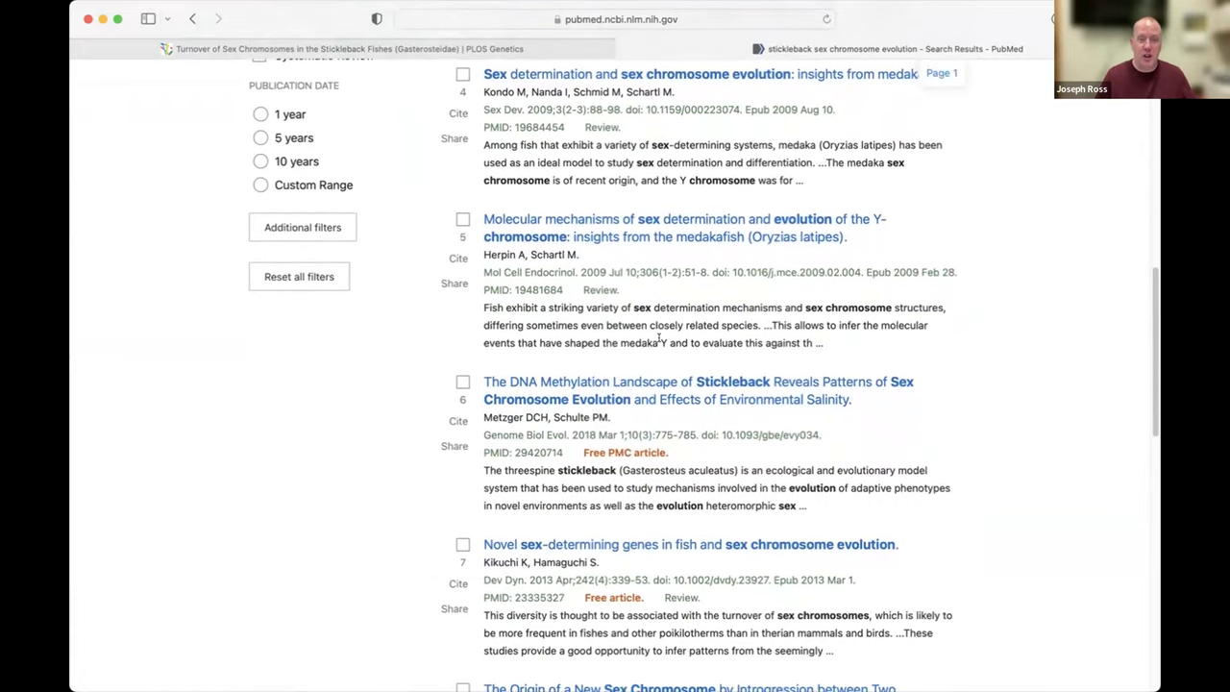
scroll(658, 338, down, 1)
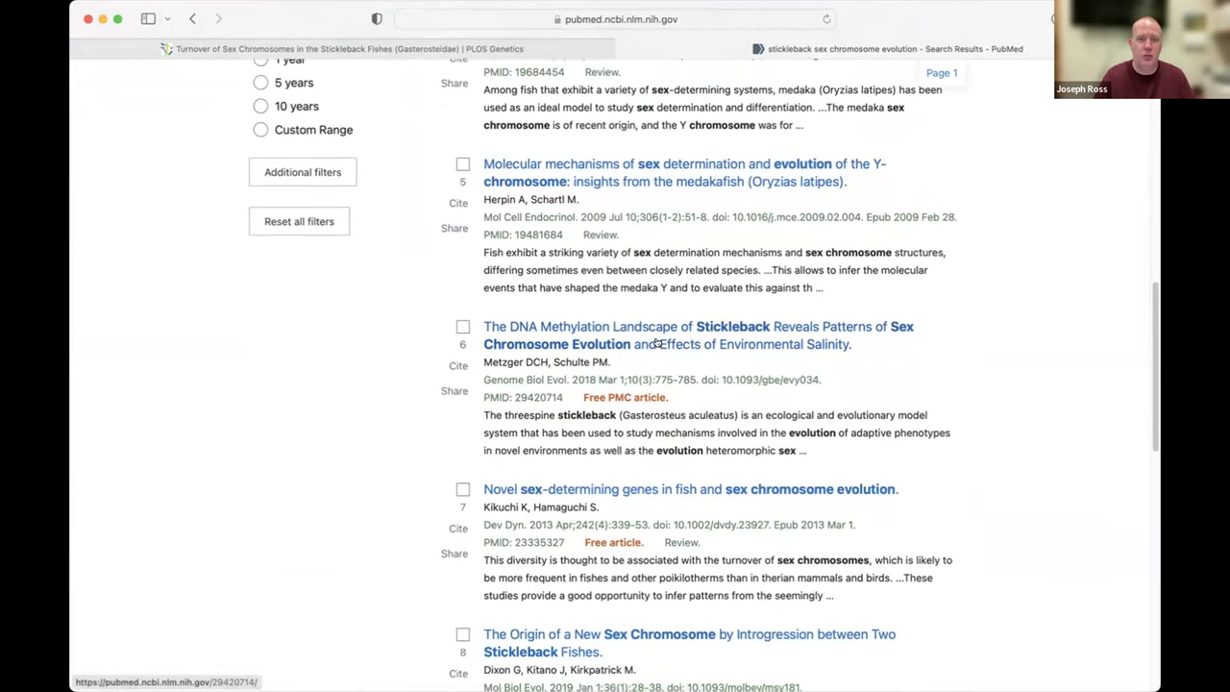
scroll(657, 342, down, 3)
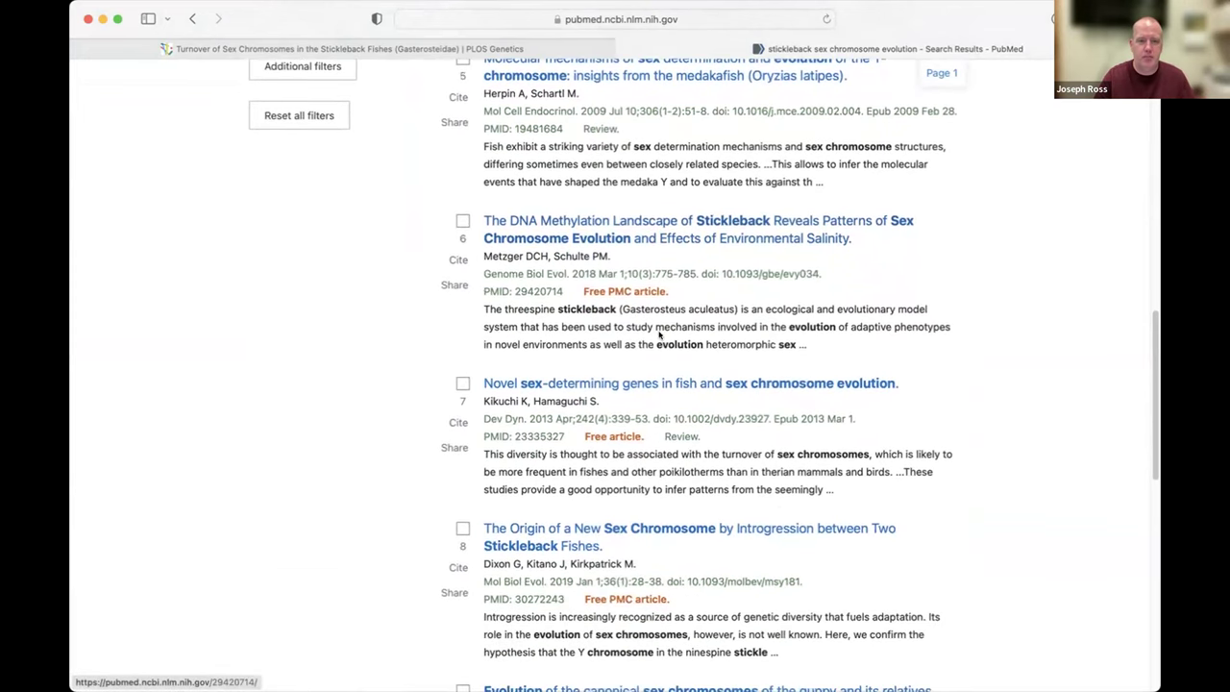
Step: Review the remaining stickleback search results through the end of the first results page
scroll(659, 301, down, 5)
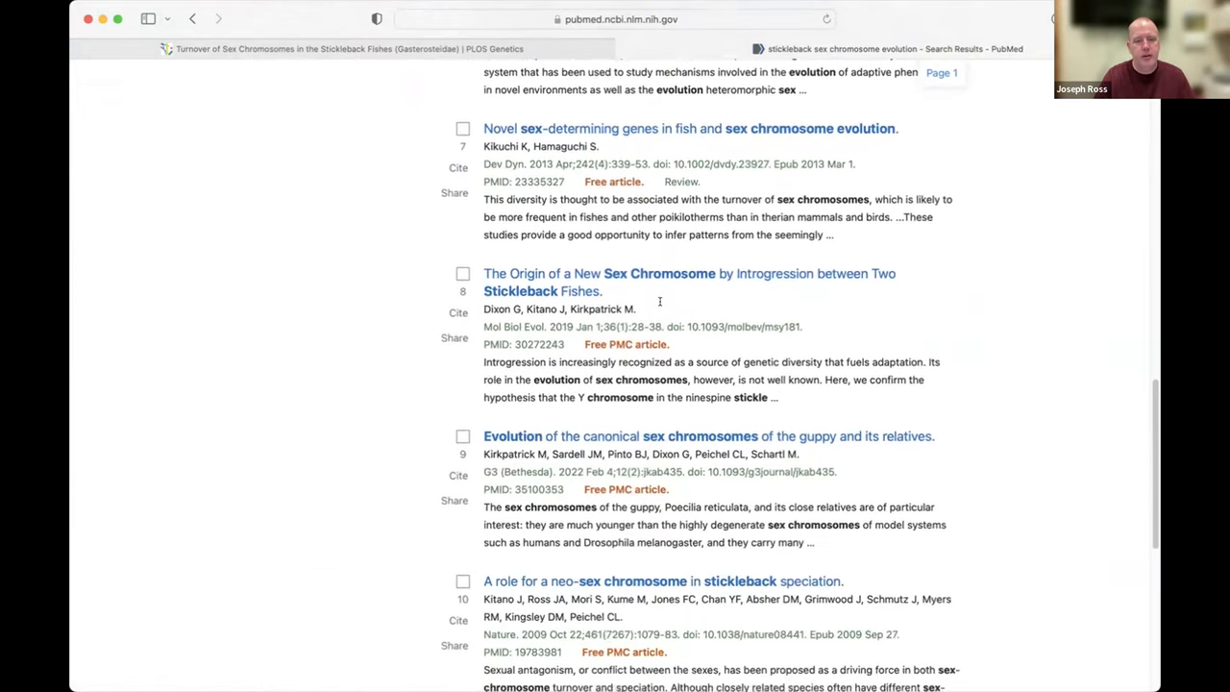
scroll(660, 304, down, 6)
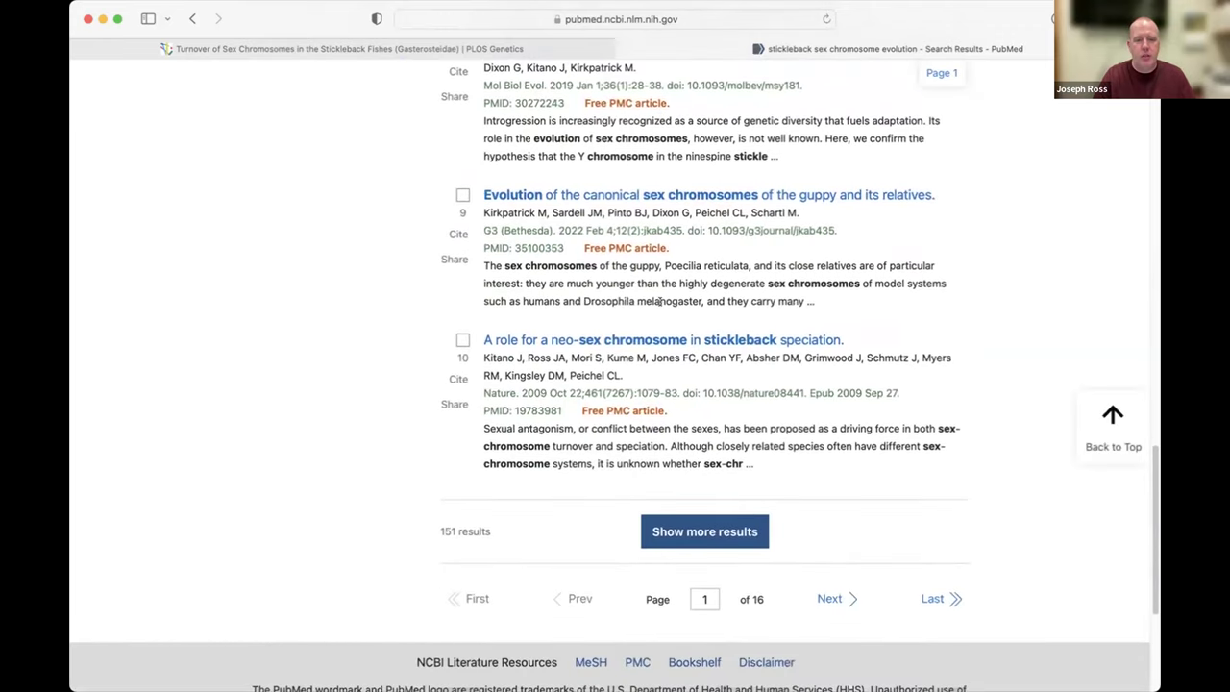
scroll(659, 302, down, 1)
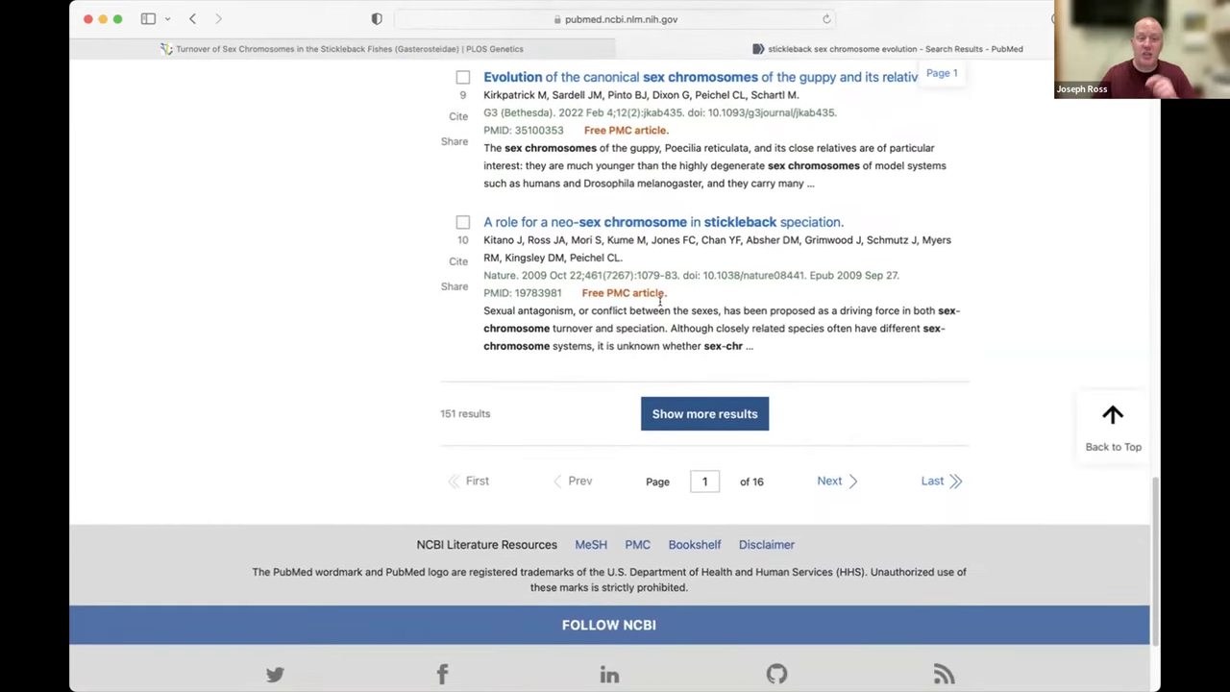
click(678, 403)
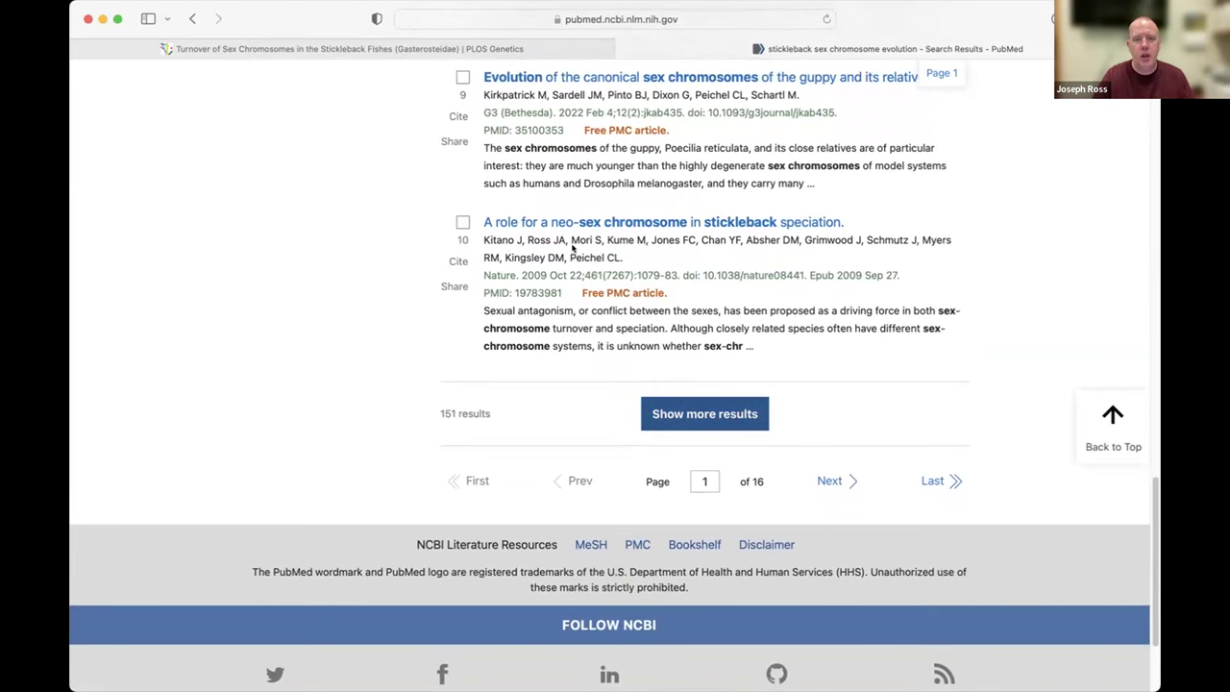
scroll(569, 247, up, 1)
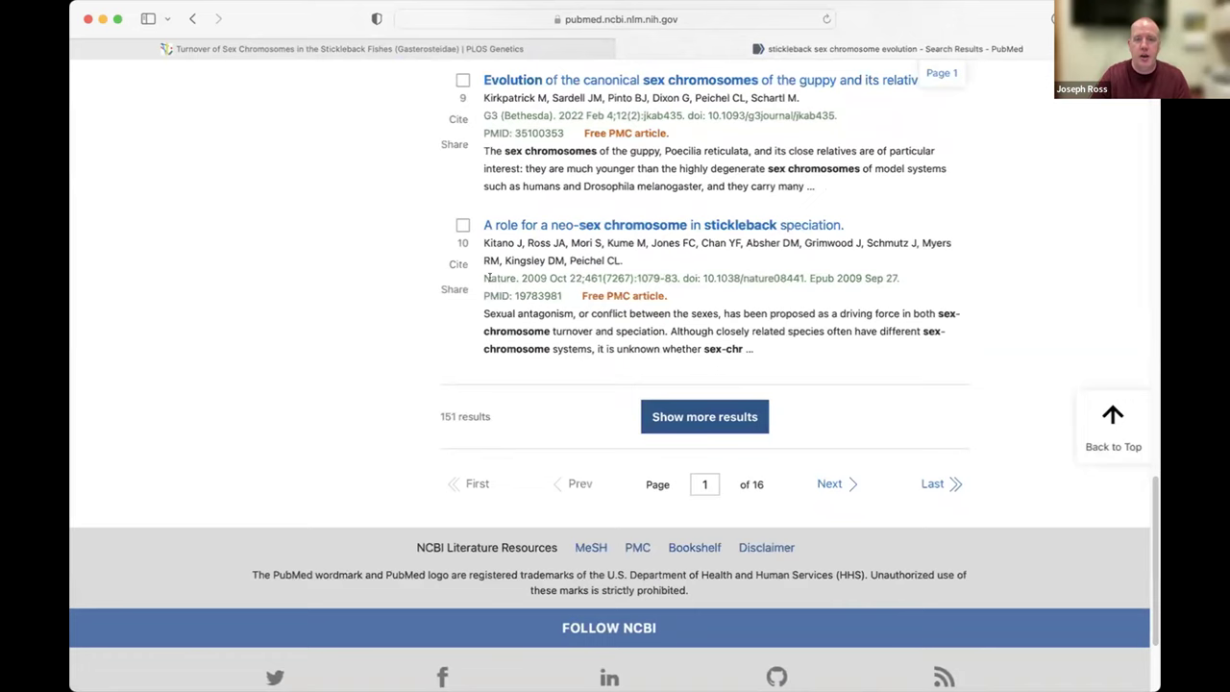
Step: Examine the neo-sex chromosome article's journal name, publication year, DOI, PMID and free-article label in its PubMed listing
drag(483, 278, 517, 278)
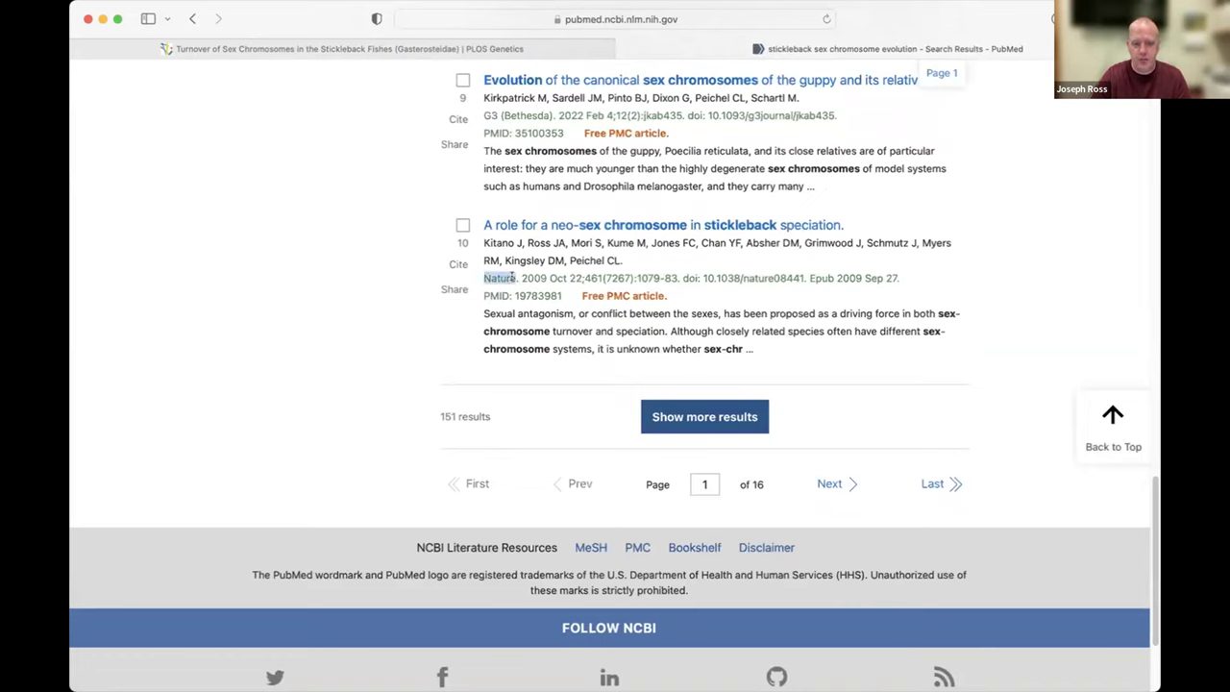
double_click(530, 277)
drag(682, 278, 806, 278)
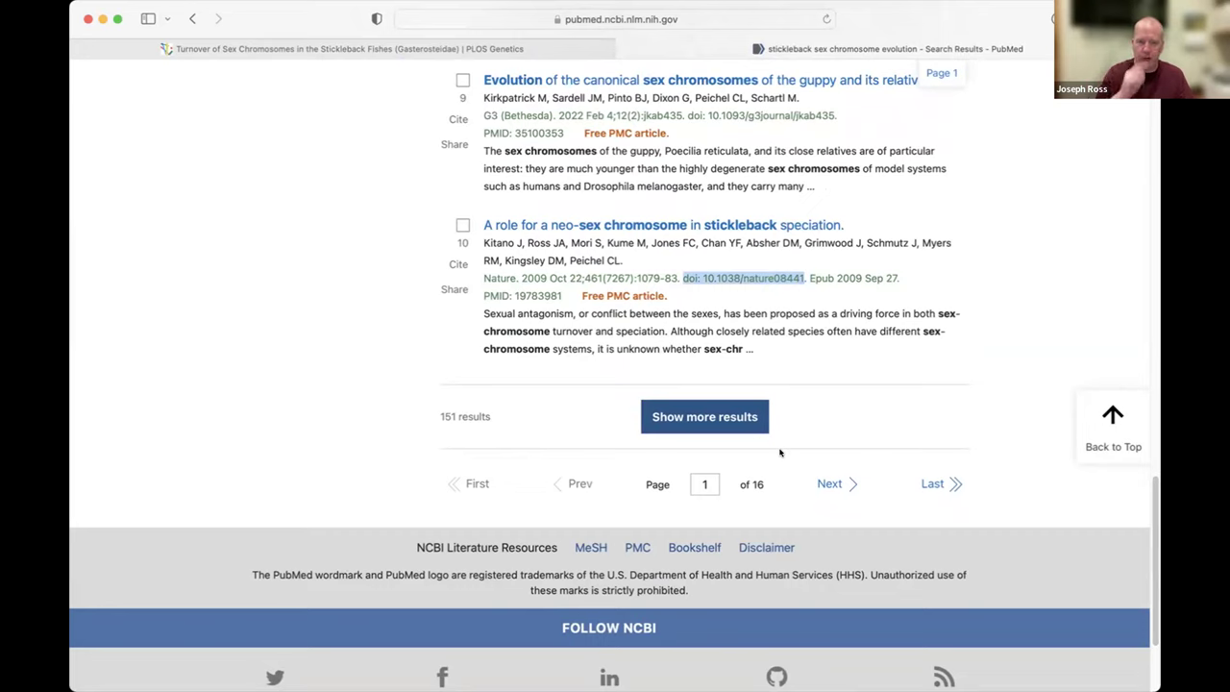
click(740, 291)
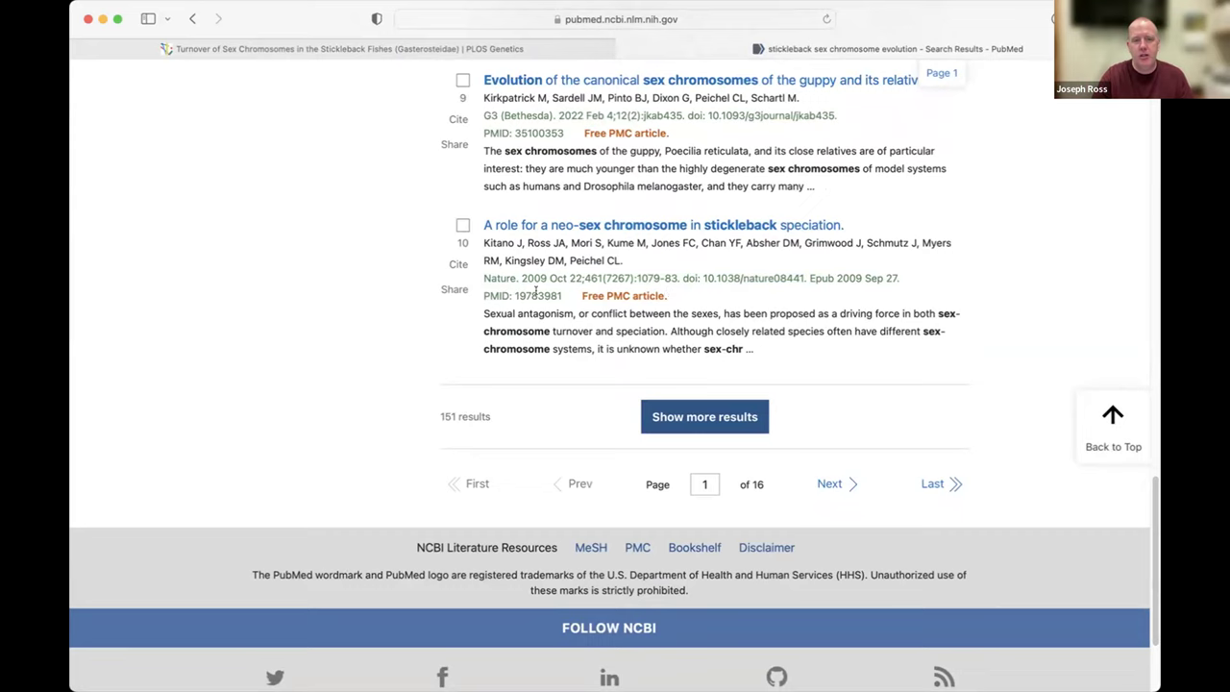
drag(483, 295, 559, 295)
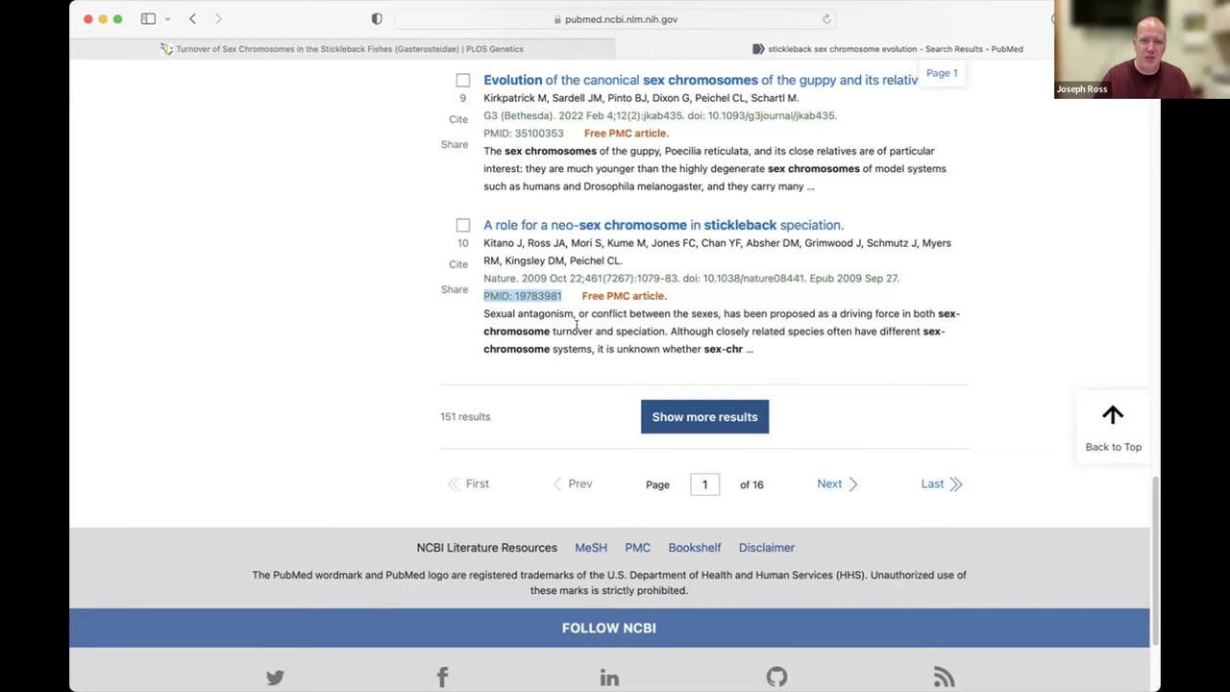
drag(580, 295, 726, 299)
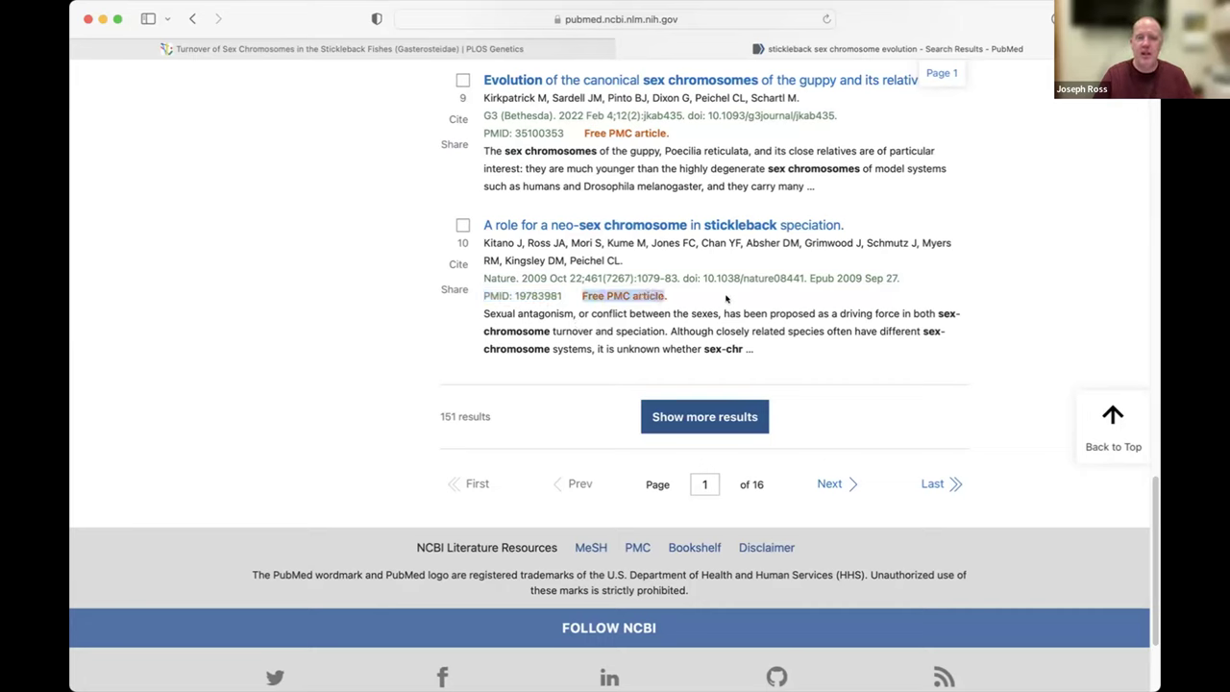
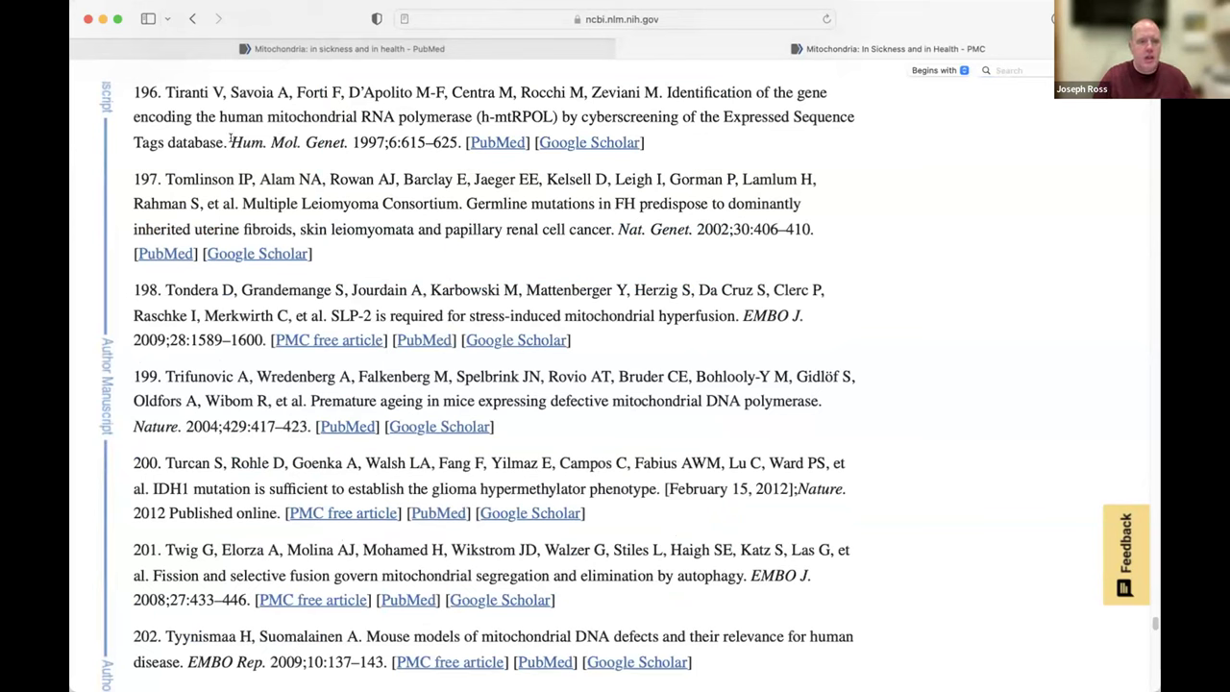
Step: Check the abbreviated journal name in reference 196 of the mitochondria review and open that reference's PubMed record
drag(230, 142, 348, 144)
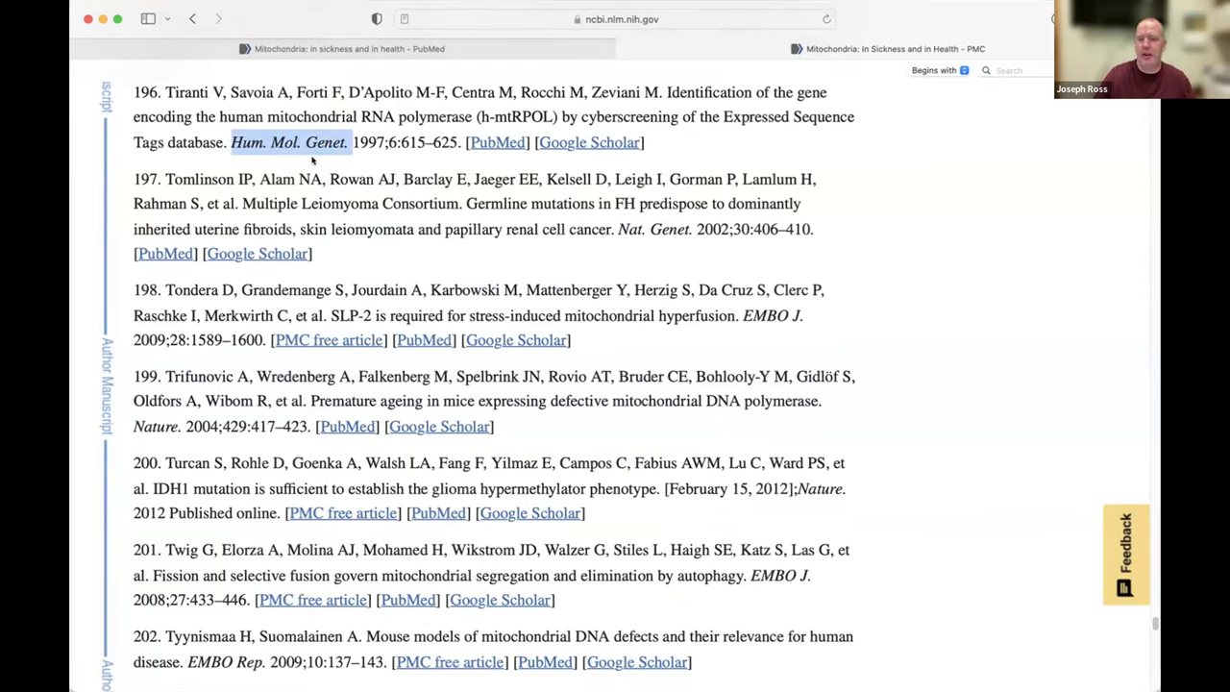
click(344, 139)
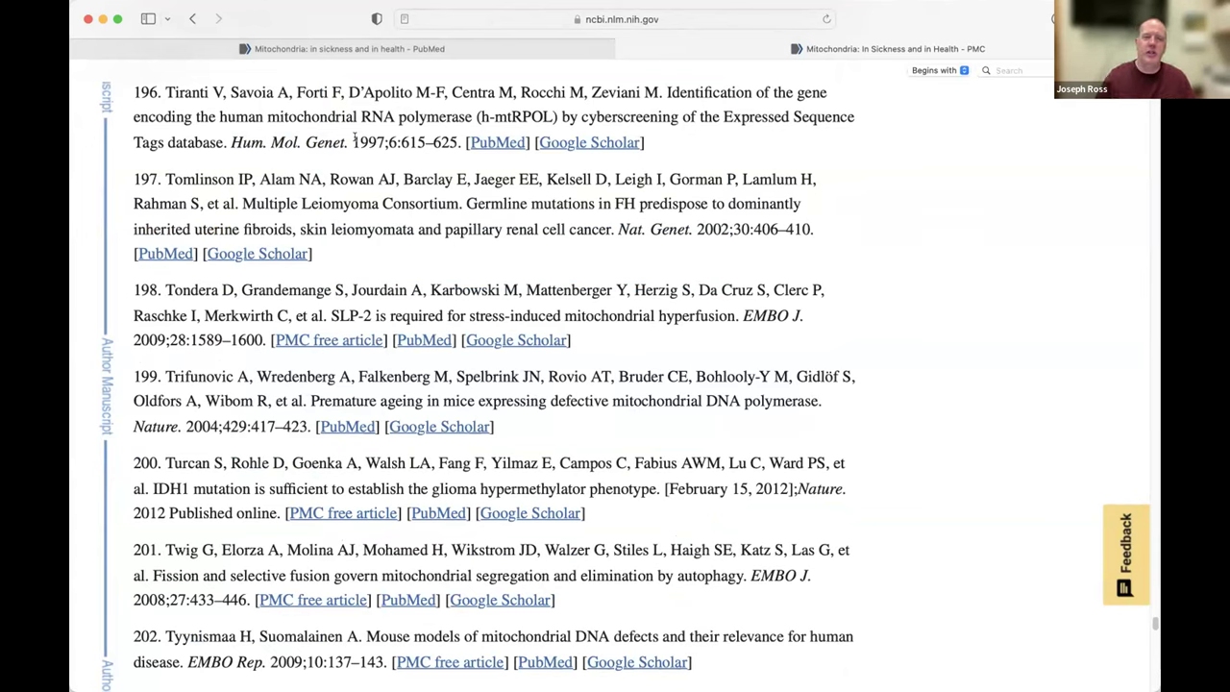
click(494, 141)
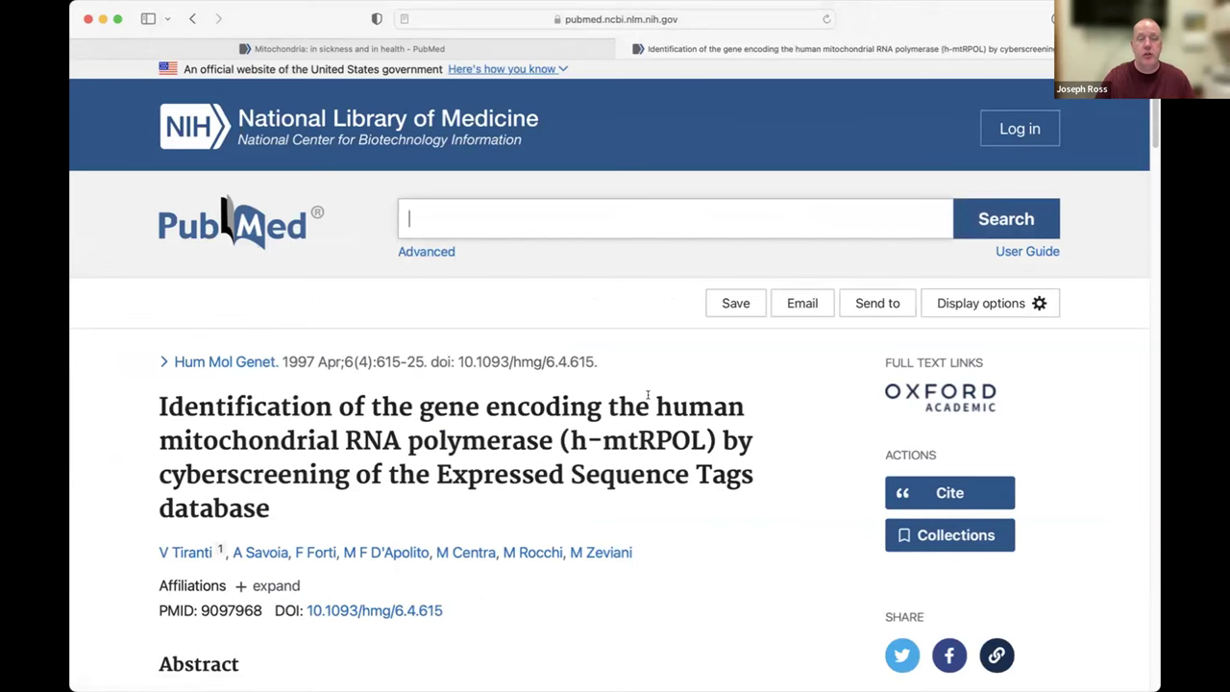
scroll(647, 395, down, 5)
scroll(647, 396, down, 1)
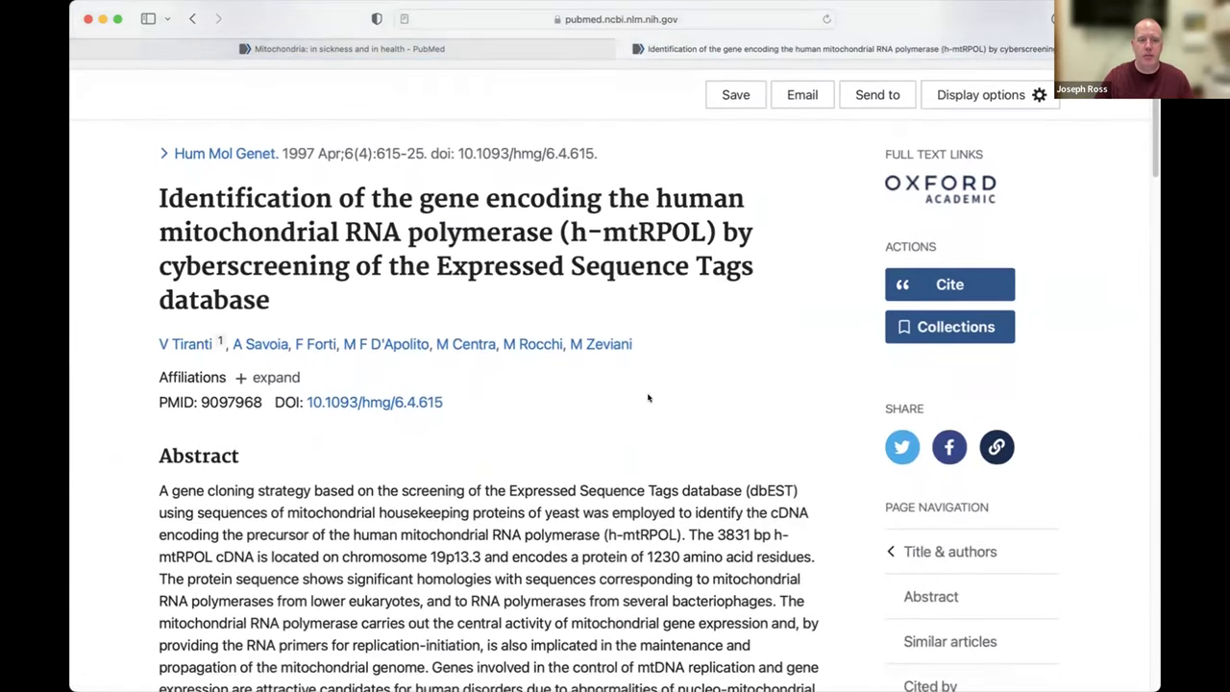
Step: Look up the journal Hum Mol Genet in the NLM Catalog from the article's PubMed record
click(214, 154)
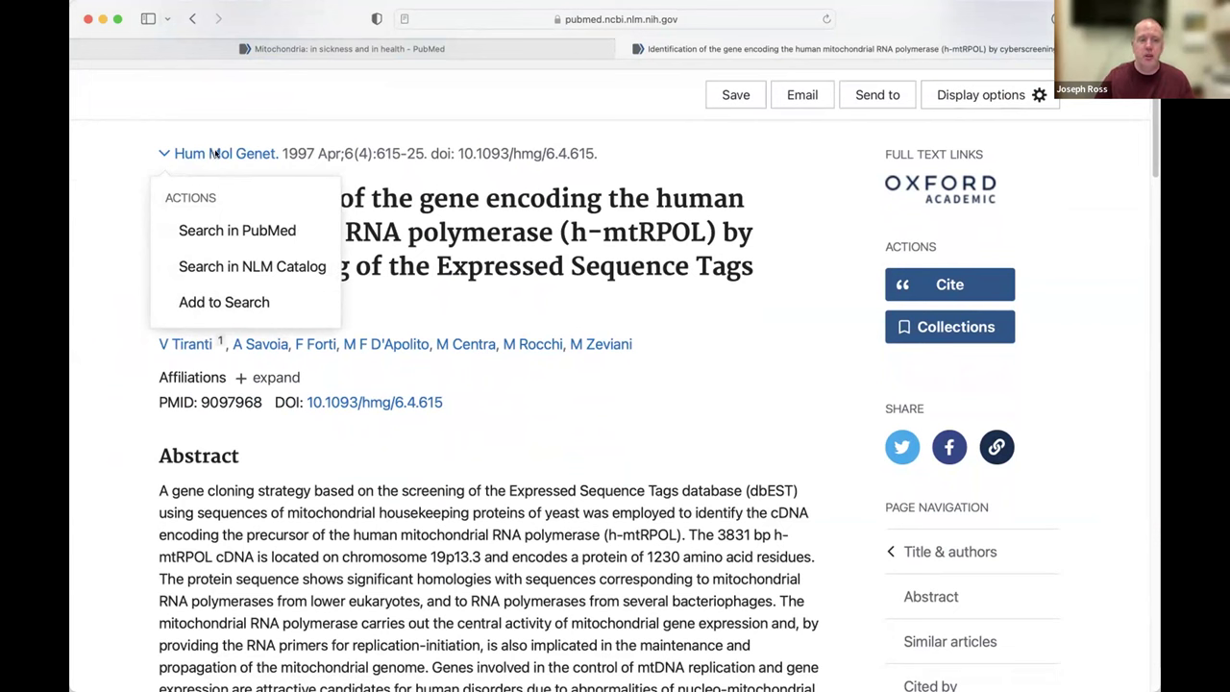
click(227, 269)
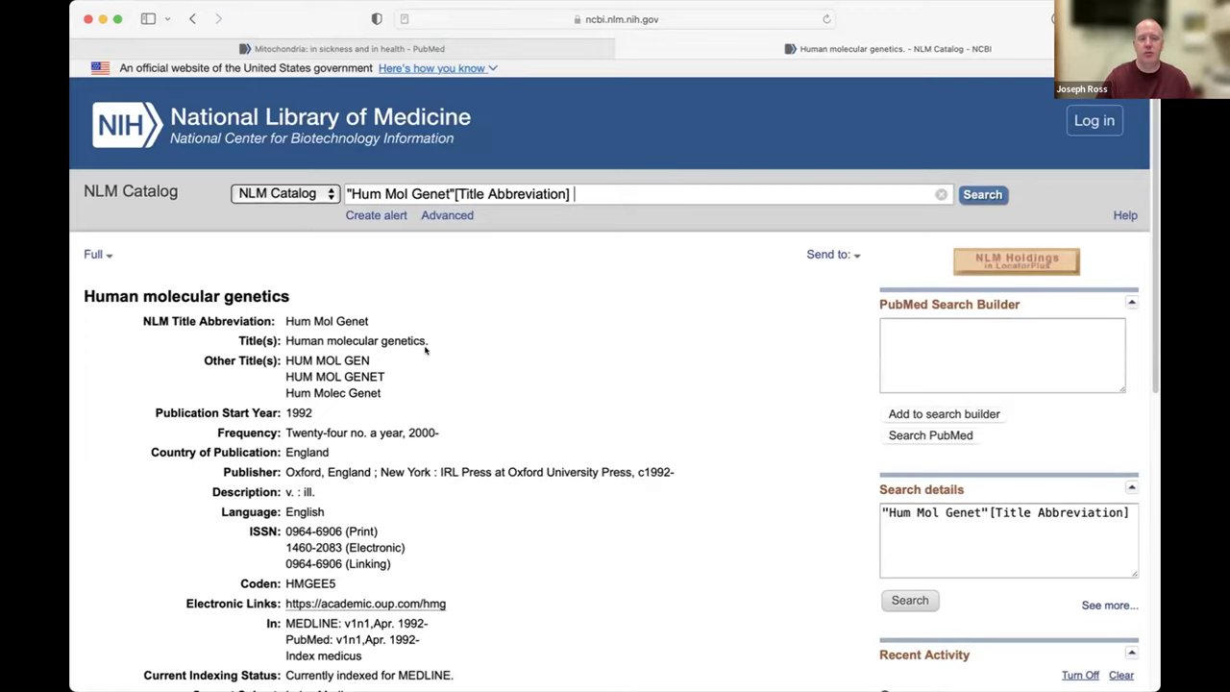
scroll(426, 349, down, 3)
scroll(425, 350, down, 2)
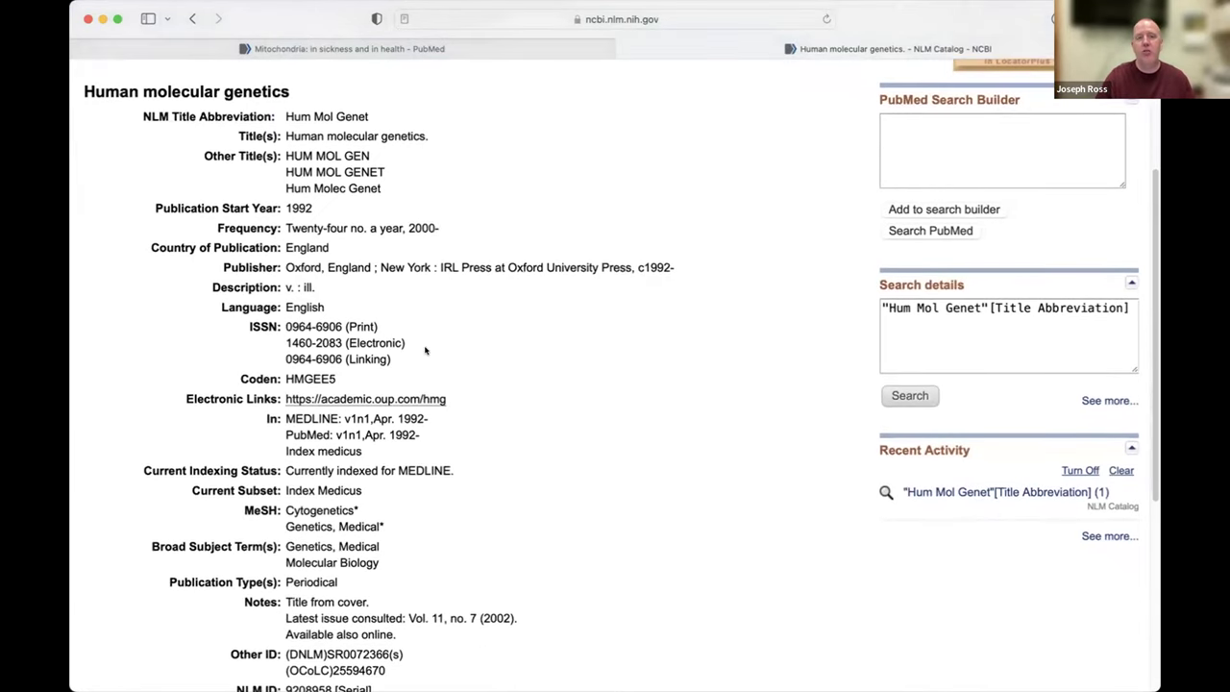
Step: Enlarge the catalog page and examine the journal's title abbreviation, alternative titles and full title
drag(285, 116, 372, 115)
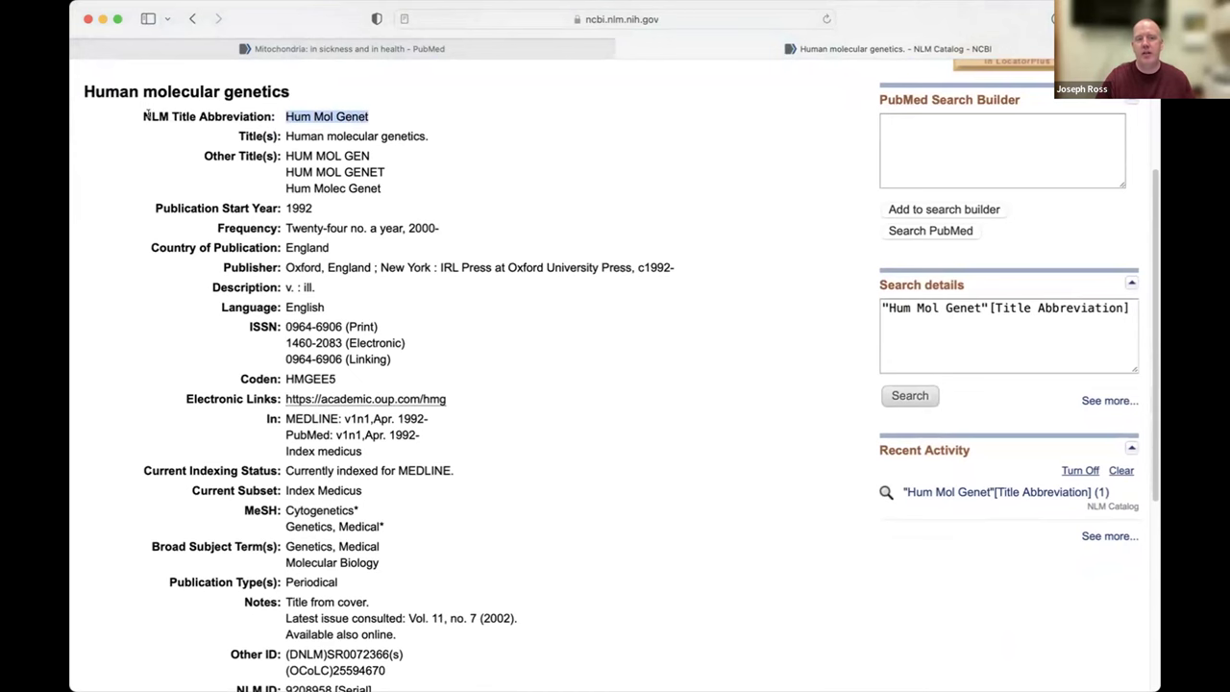
key(super+equal)
key(super+equal)
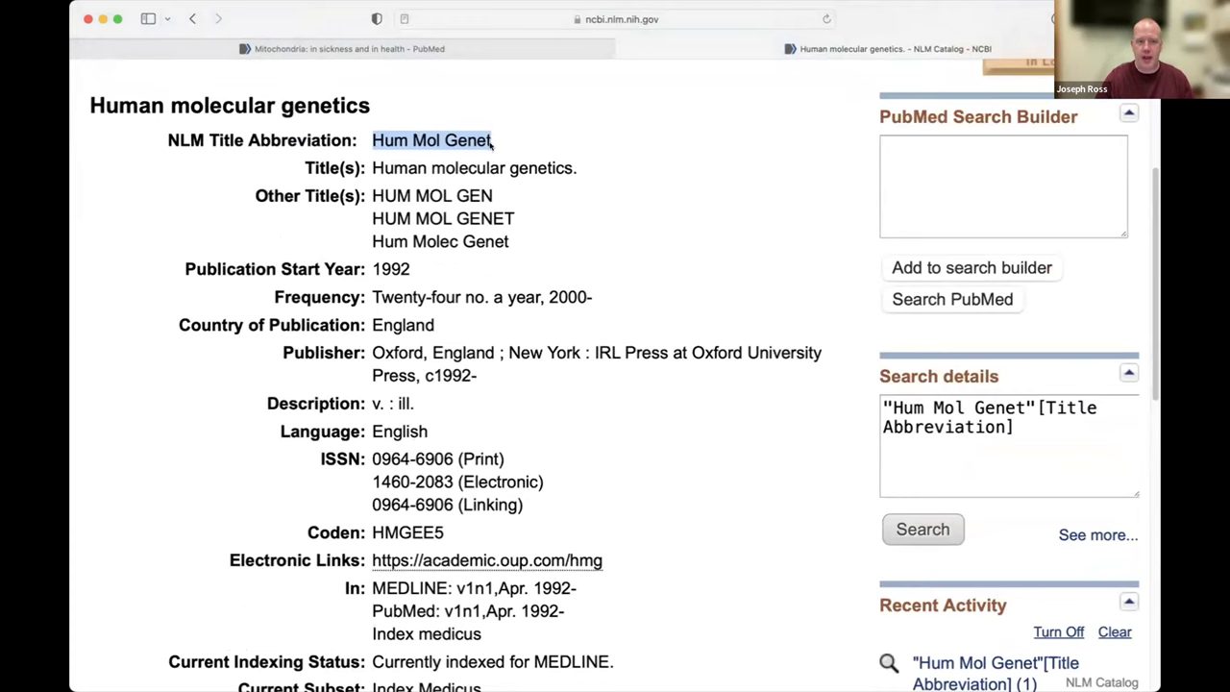
drag(513, 243, 371, 193)
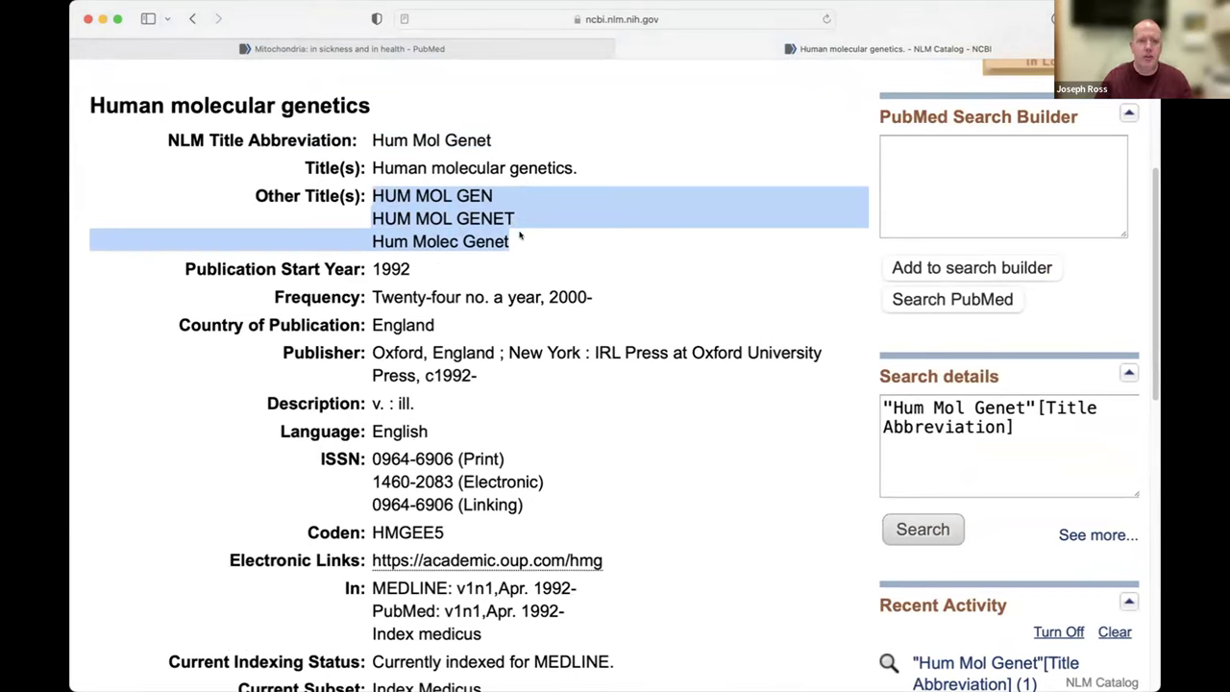
click(520, 234)
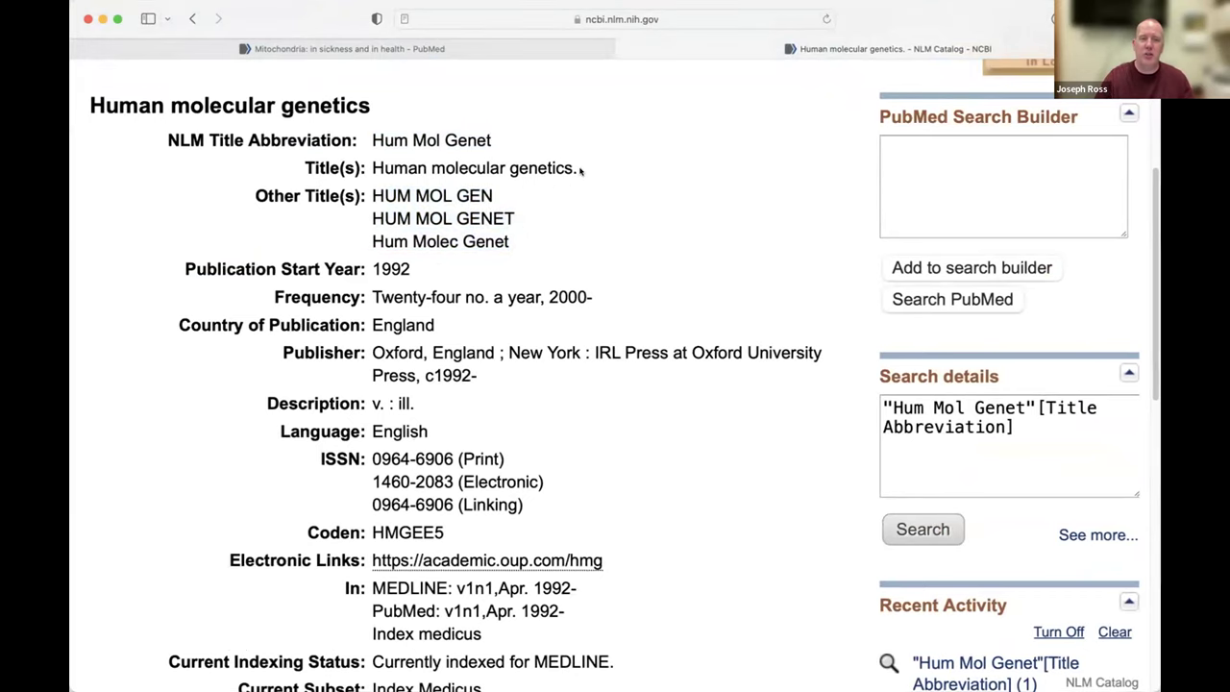
drag(578, 173, 369, 164)
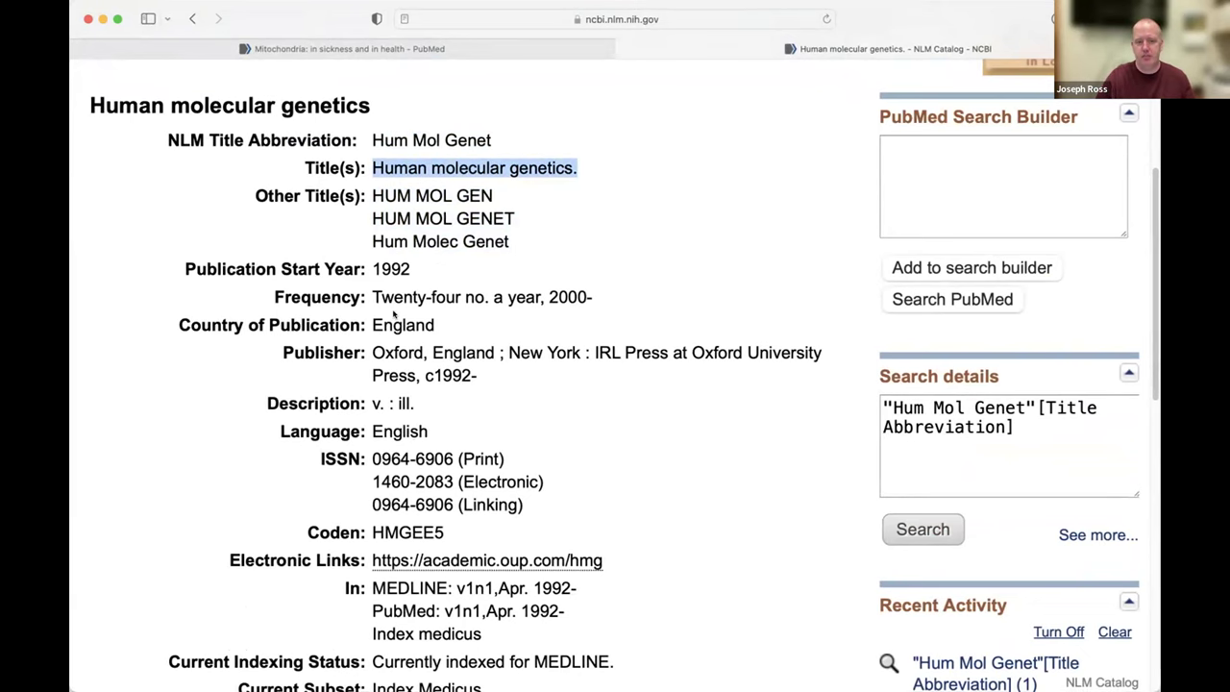
scroll(393, 314, up, 3)
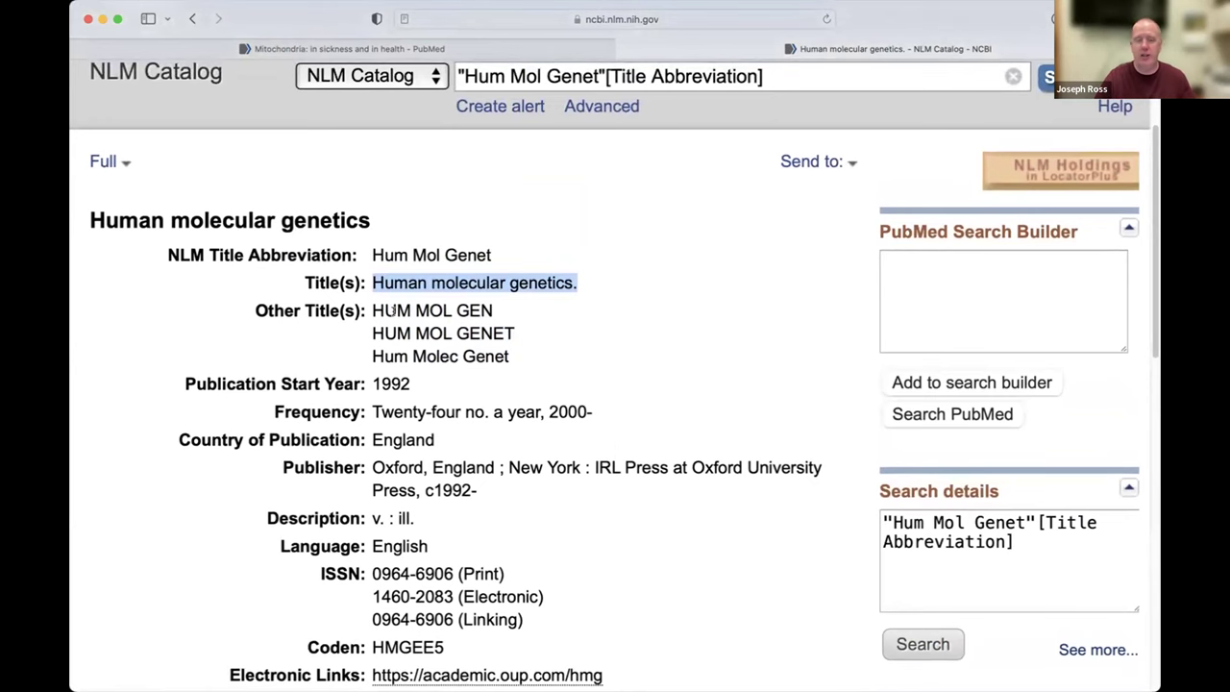
scroll(392, 311, up, 3)
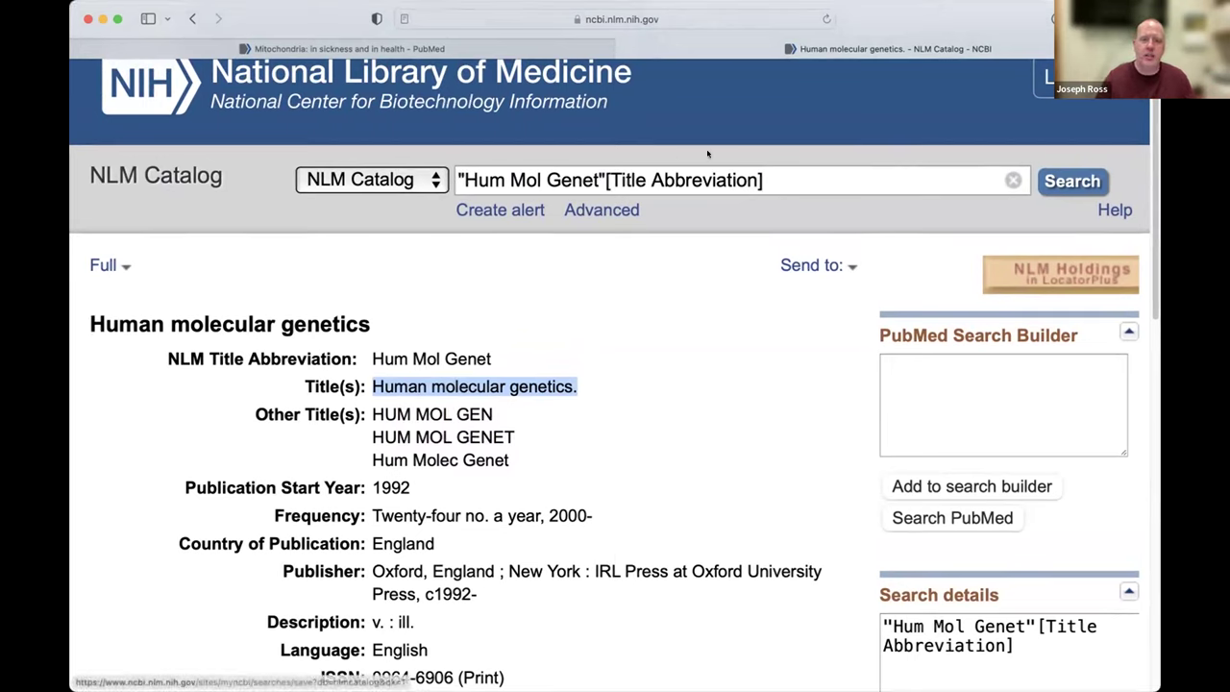
Step: Search the NLM Catalog for the journal abbreviation "J Linn Soc"
click(795, 176)
drag(791, 178, 430, 177)
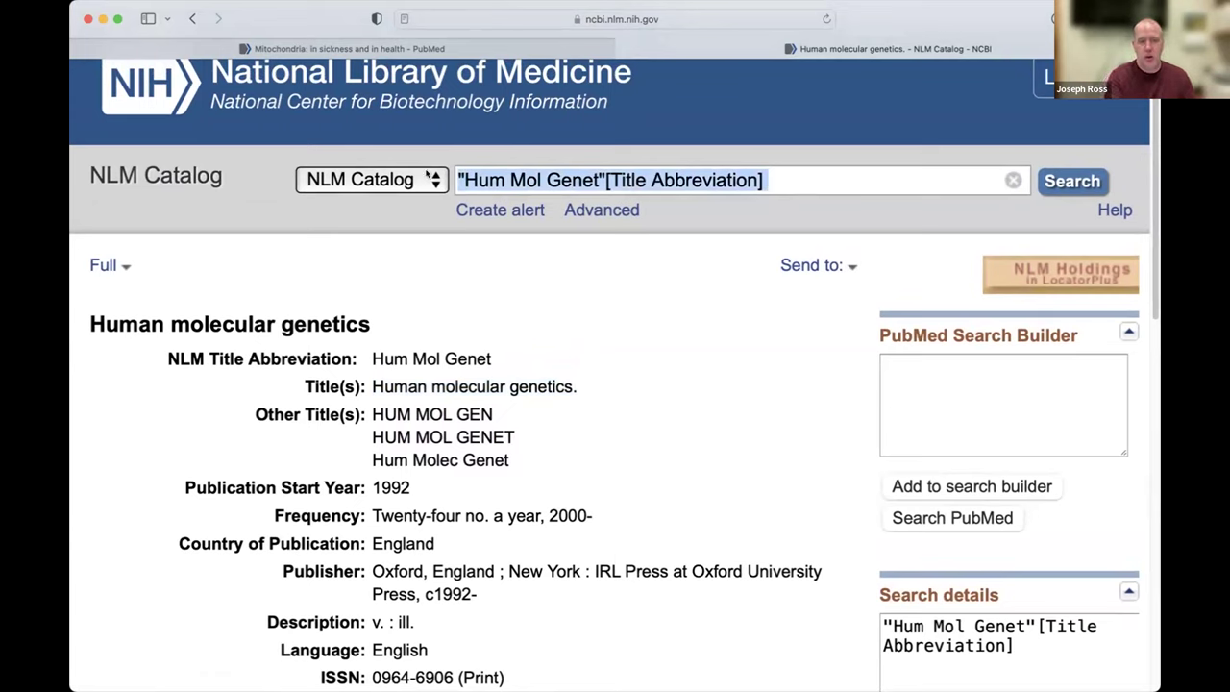
text(J L)
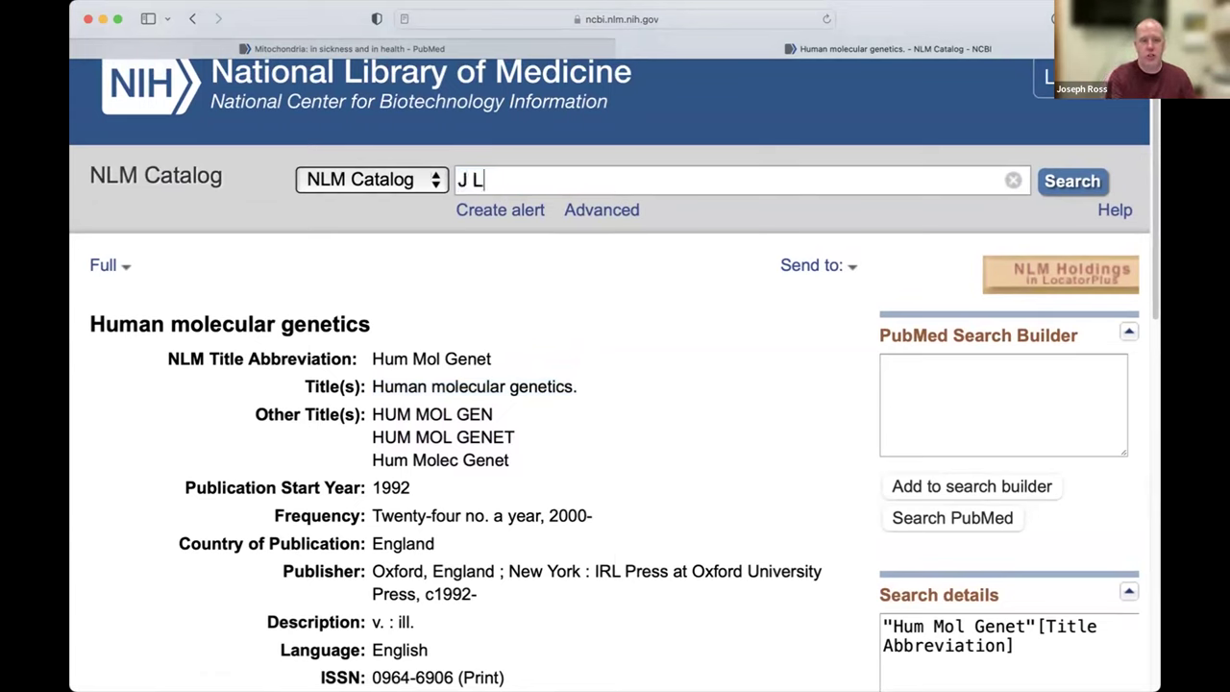
text(inn Soc)
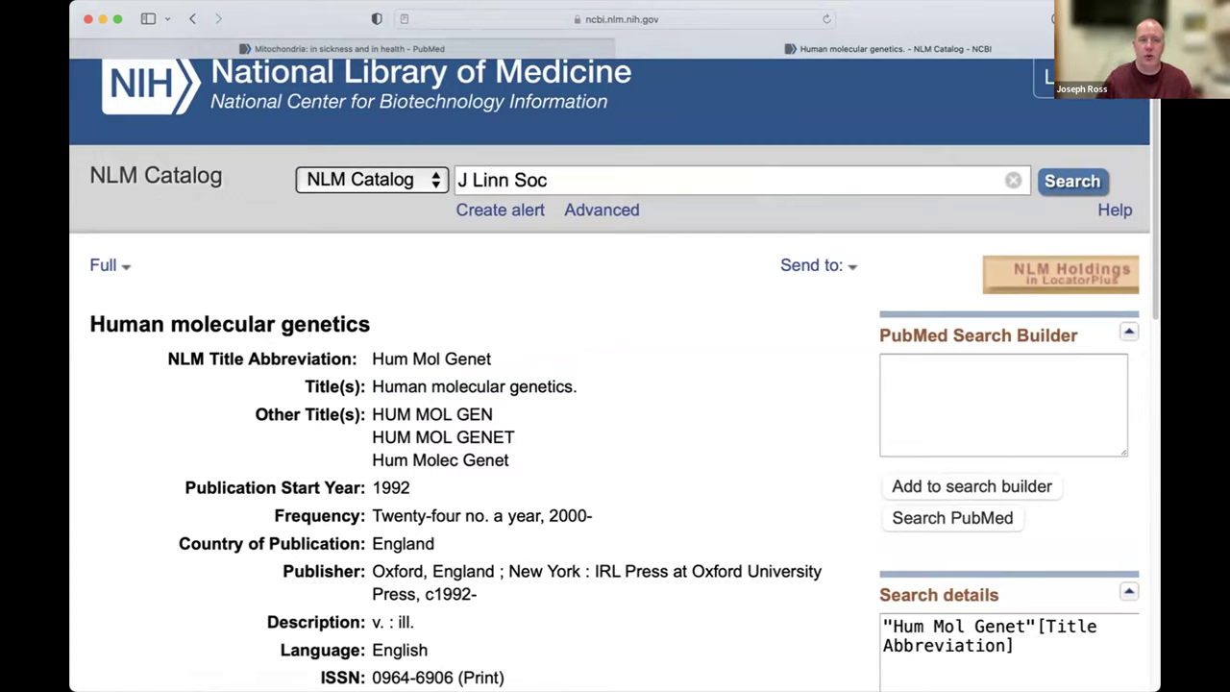
click(435, 177)
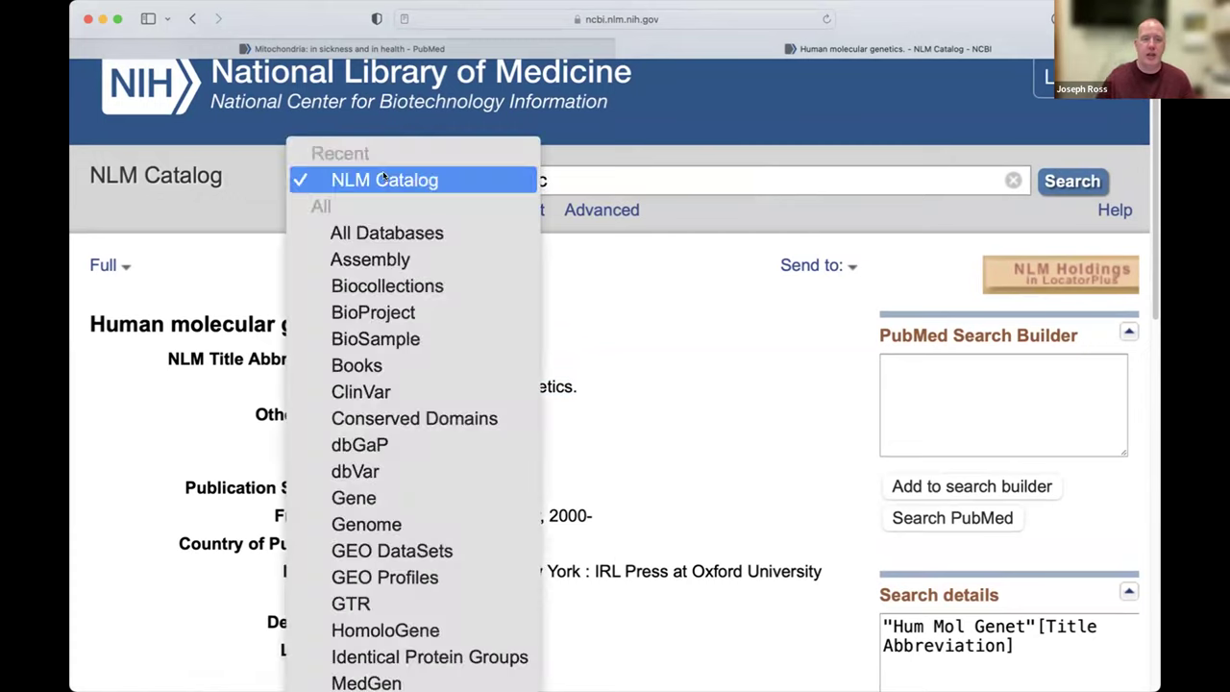
scroll(404, 336, down, 3)
scroll(403, 417, down, 5)
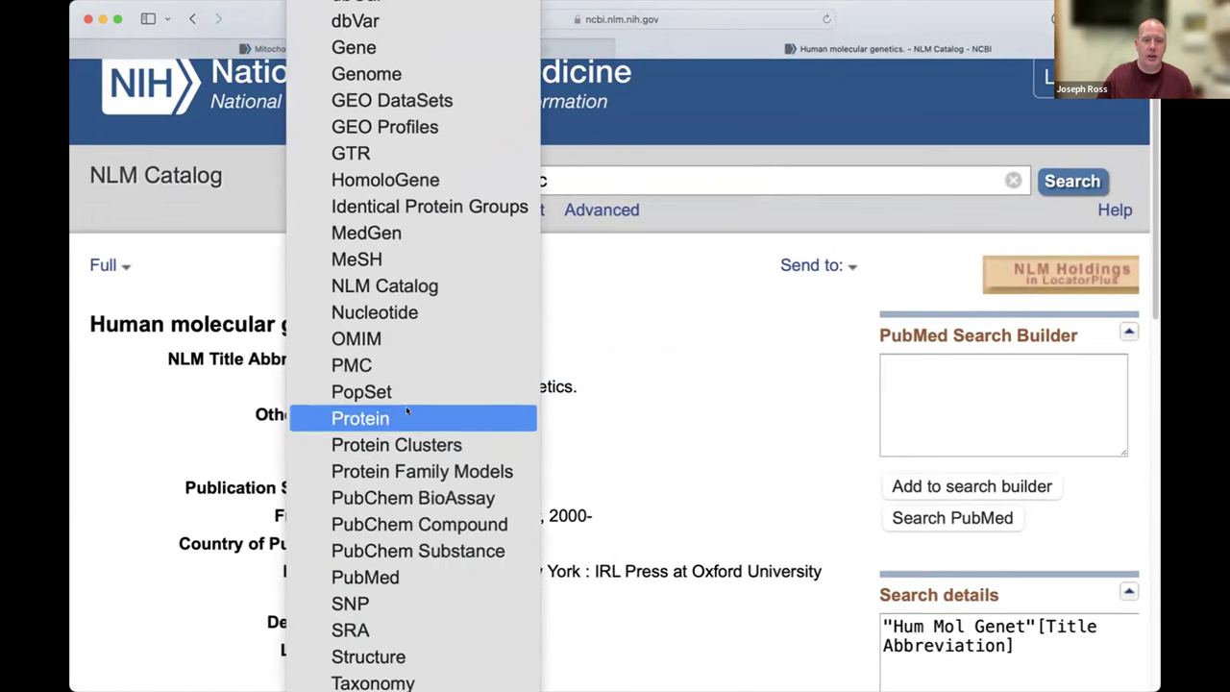
click(413, 286)
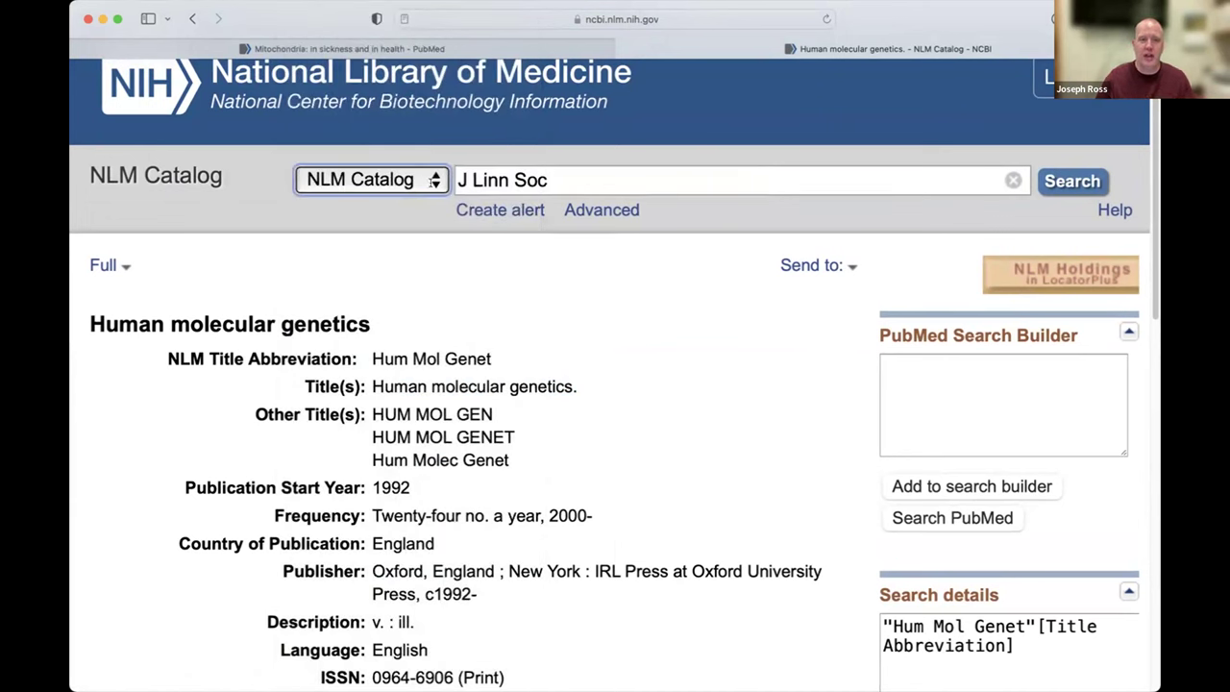
click(550, 180)
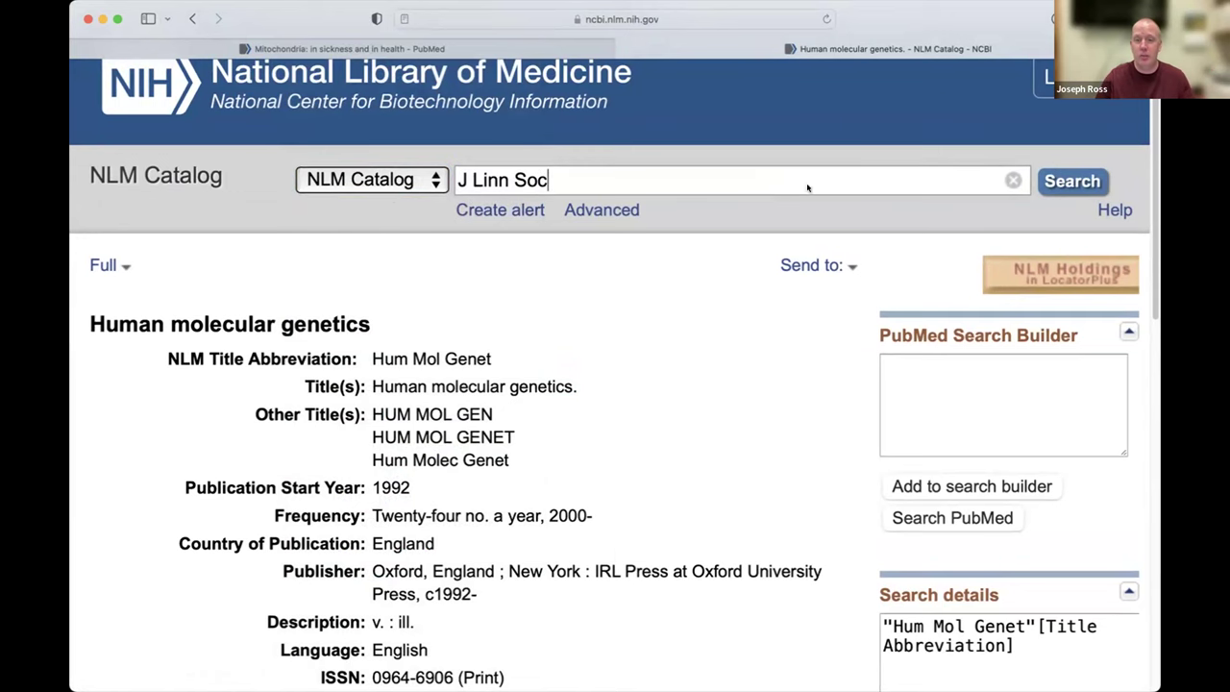
click(1071, 178)
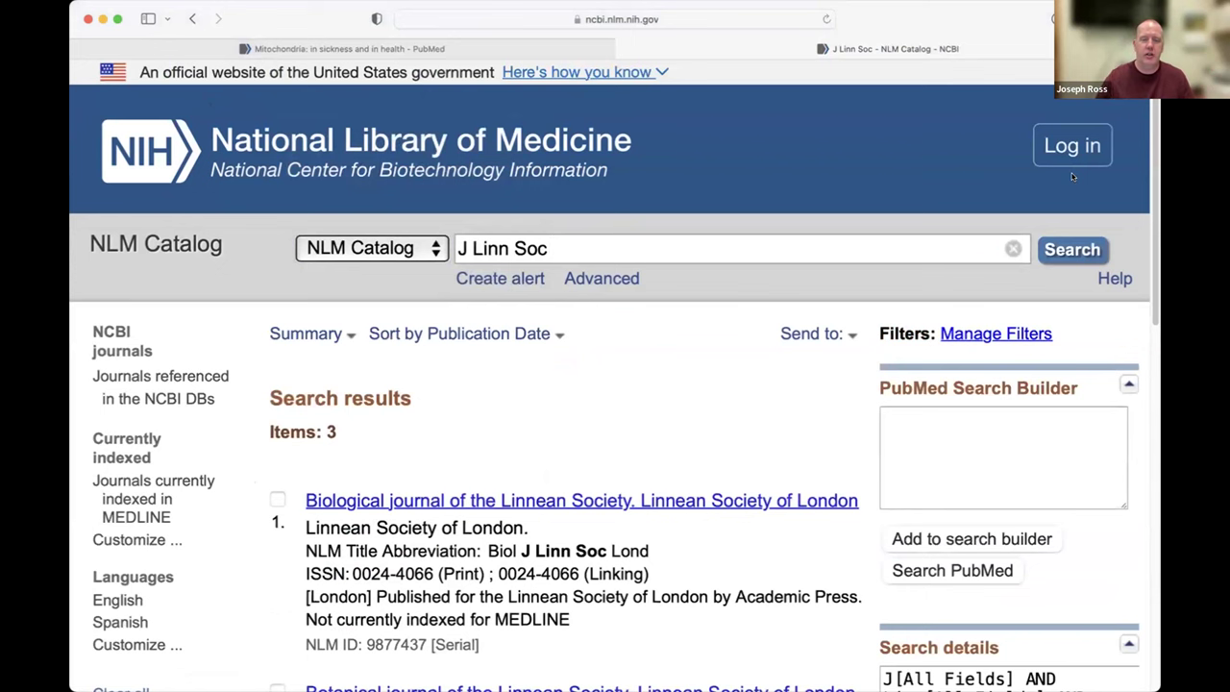
Step: Compare the title abbreviations of the Linnean Society journals in the results, starting with the Biological journal
scroll(277, 471, down, 3)
scroll(276, 470, down, 3)
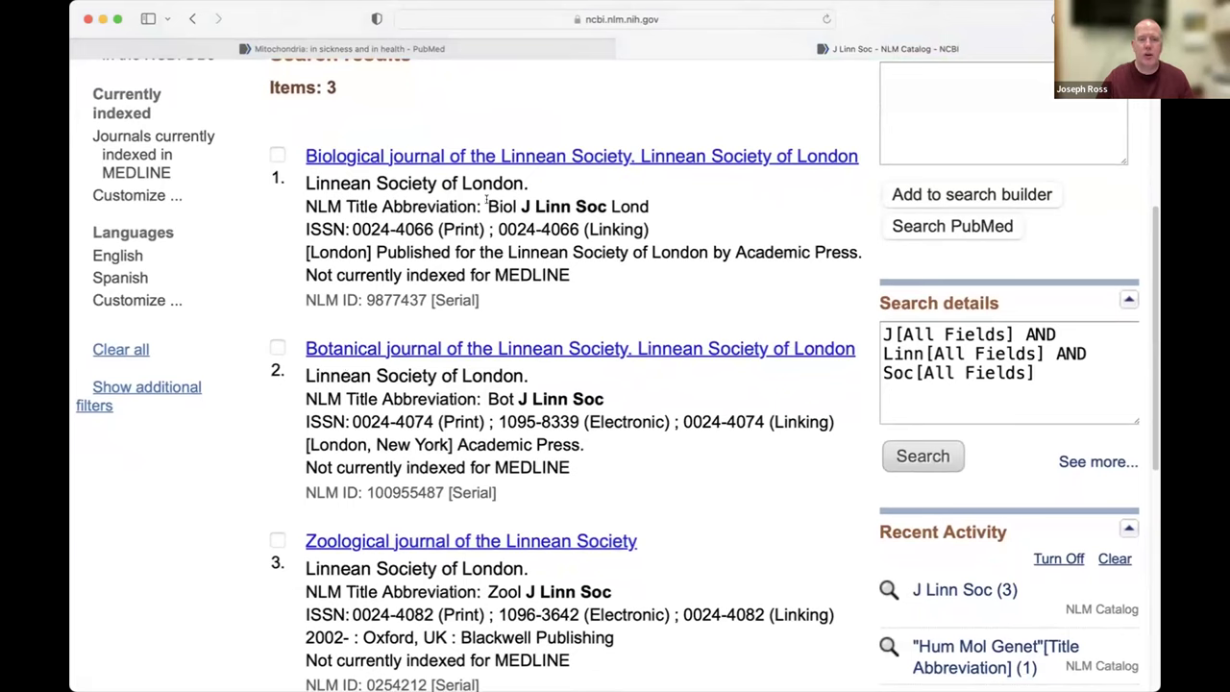
drag(486, 204, 650, 206)
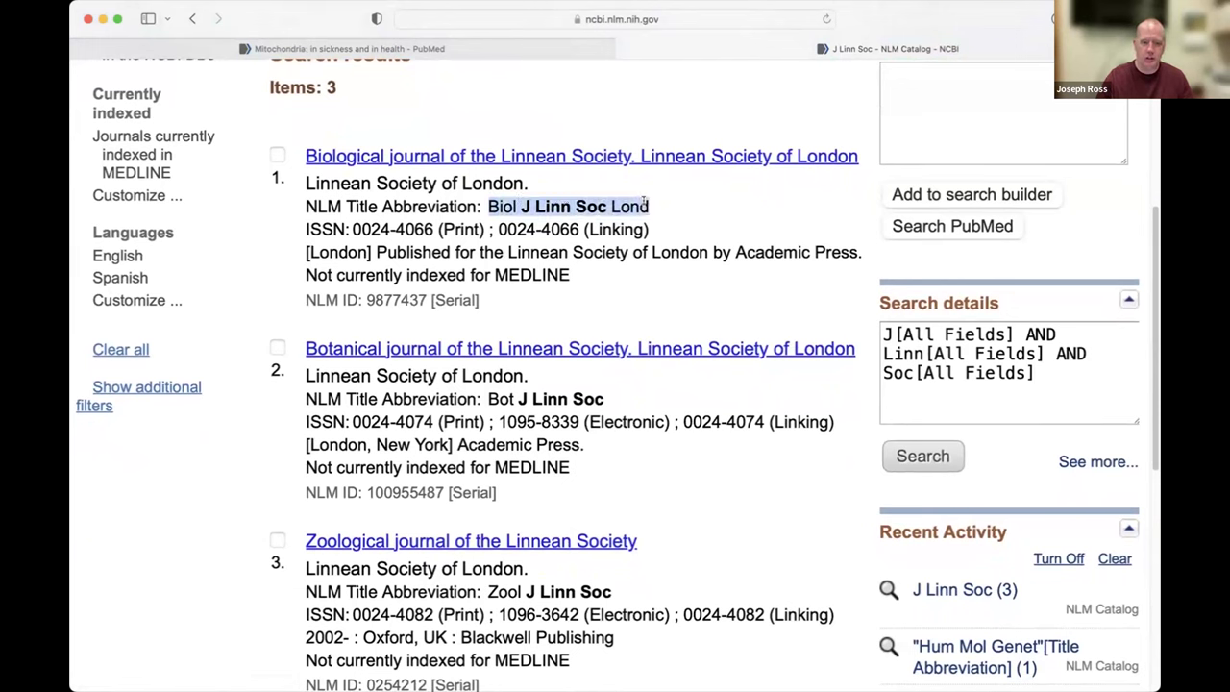
Step: Examine the NLM title abbreviation of the Botanical journal of the Linnean Society in the search results
drag(487, 398, 604, 397)
click(603, 397)
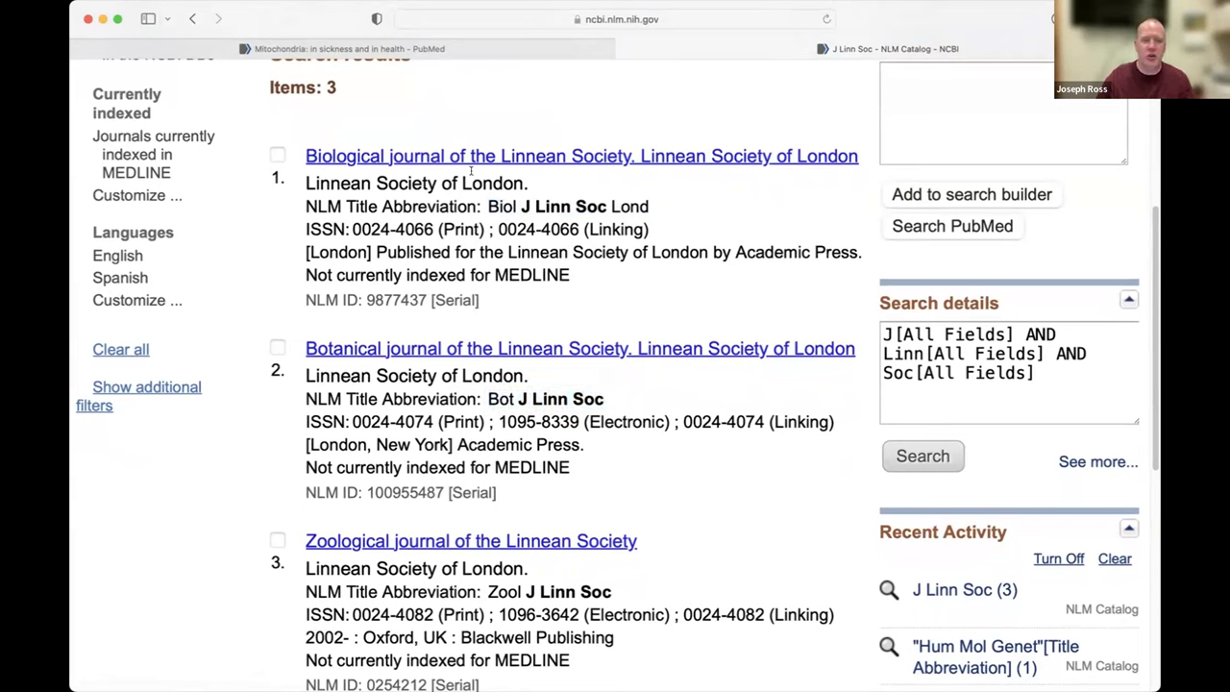
Step: Open the catalog record for the Biological journal of the Linnean Society and examine its NLM title abbreviation and full title
click(412, 157)
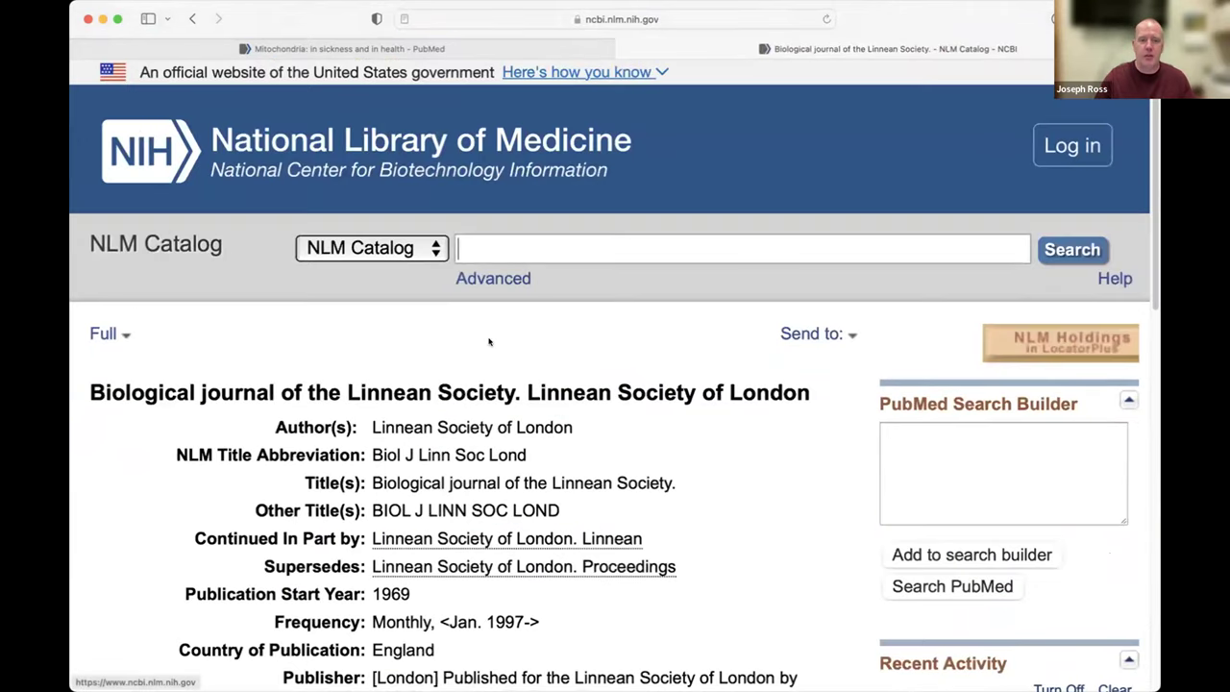
scroll(610, 437, down, 3)
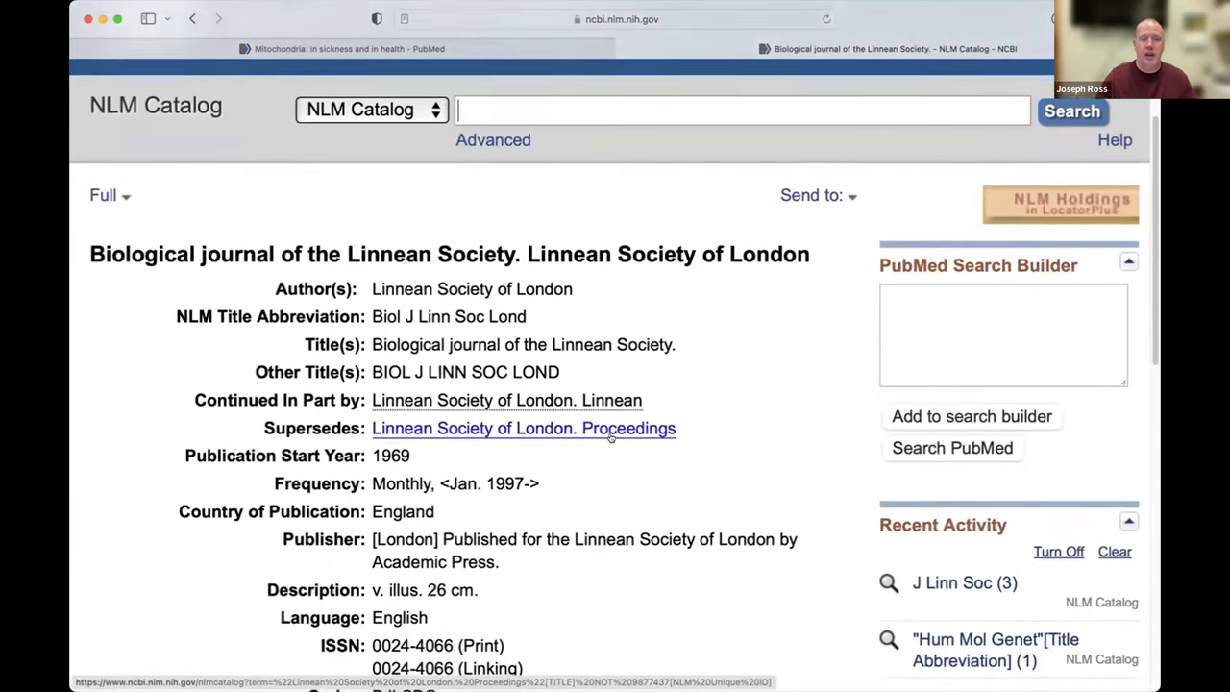
drag(528, 304, 380, 304)
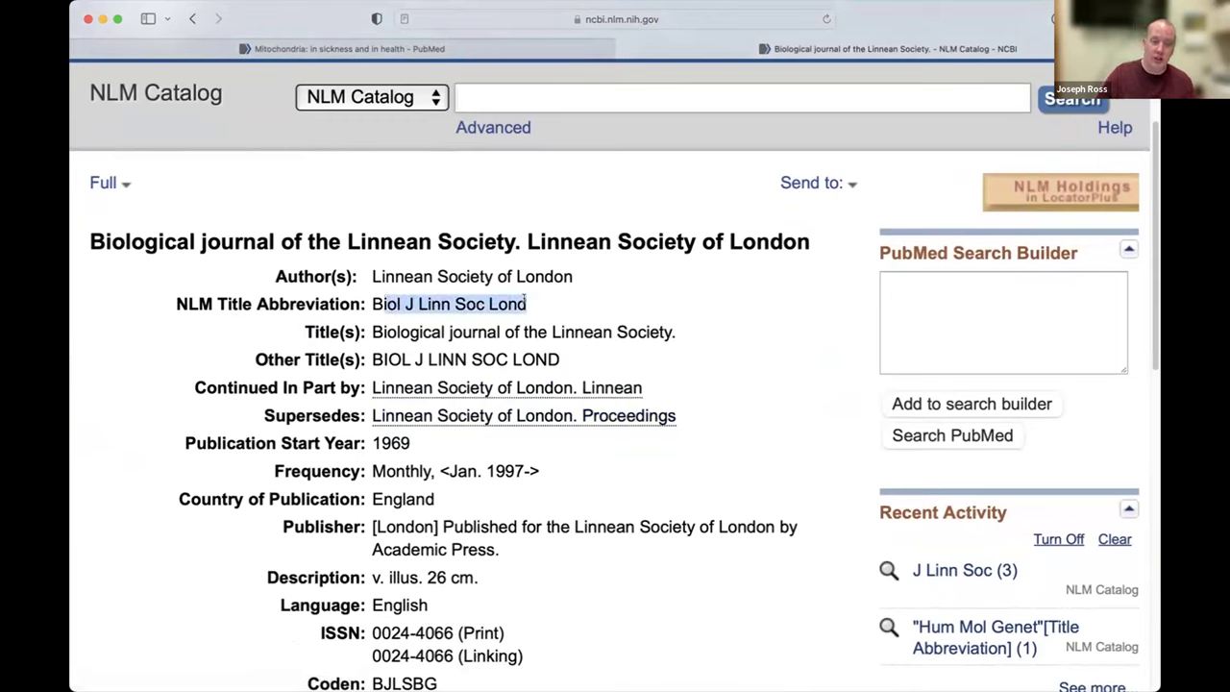
drag(676, 334, 369, 331)
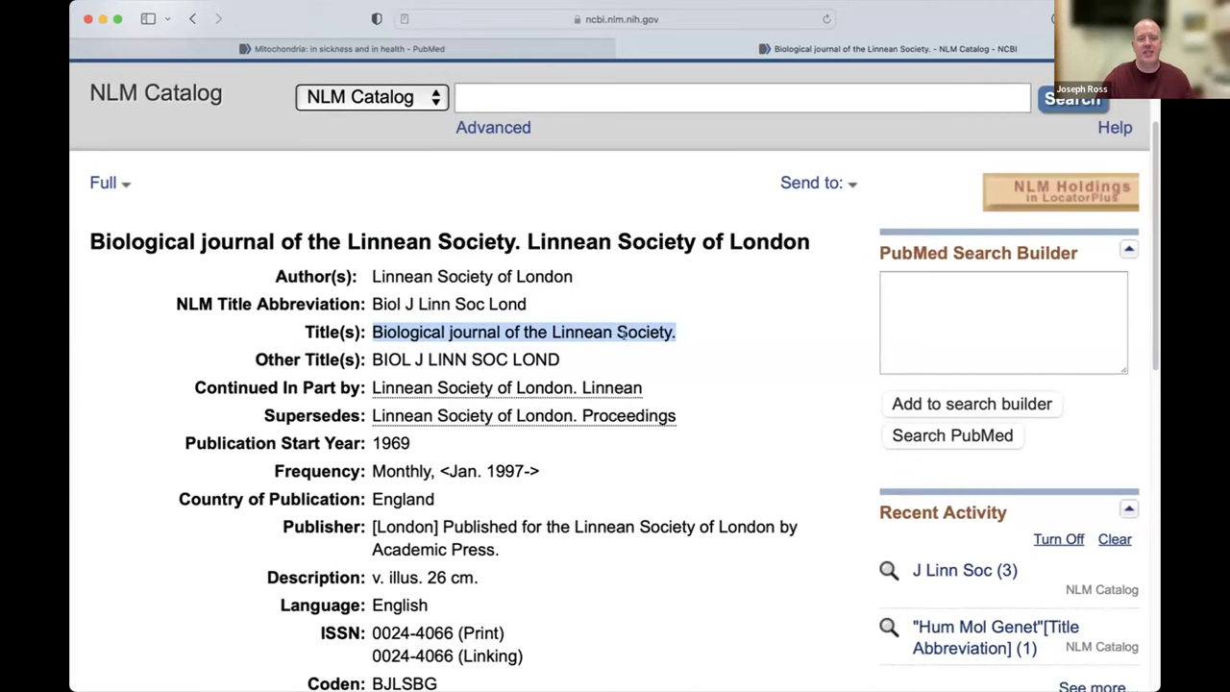
click(649, 331)
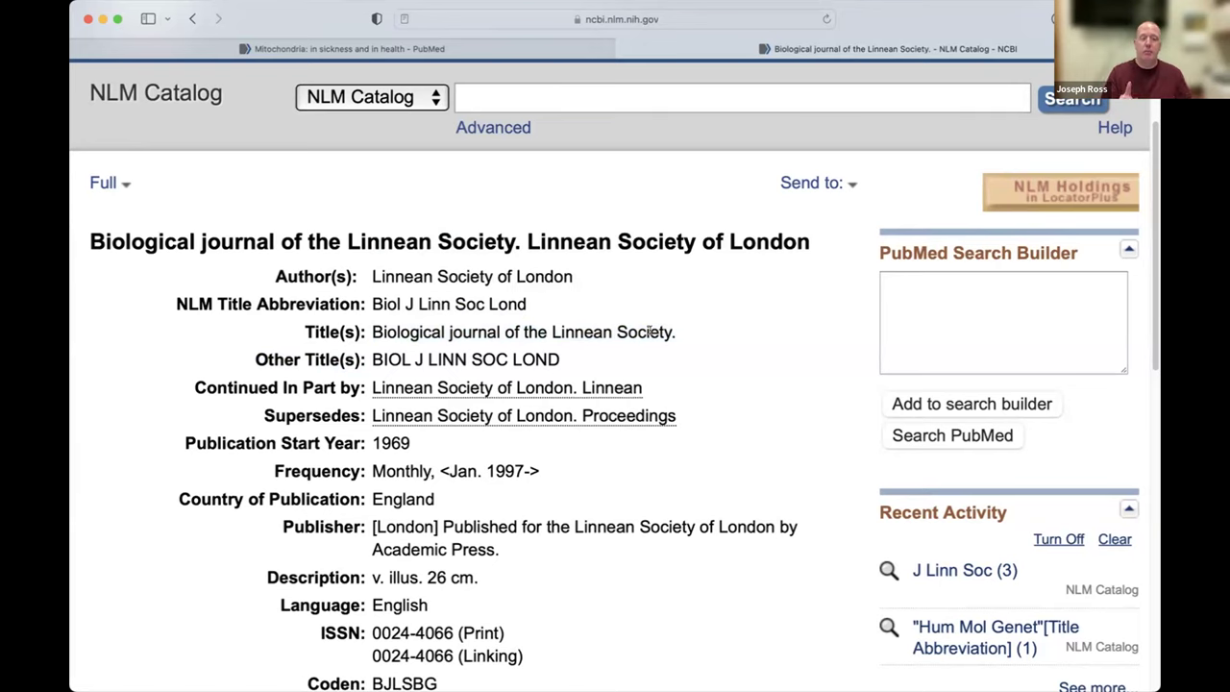
Step: Begin a new journal search in the NLM Catalog
click(483, 91)
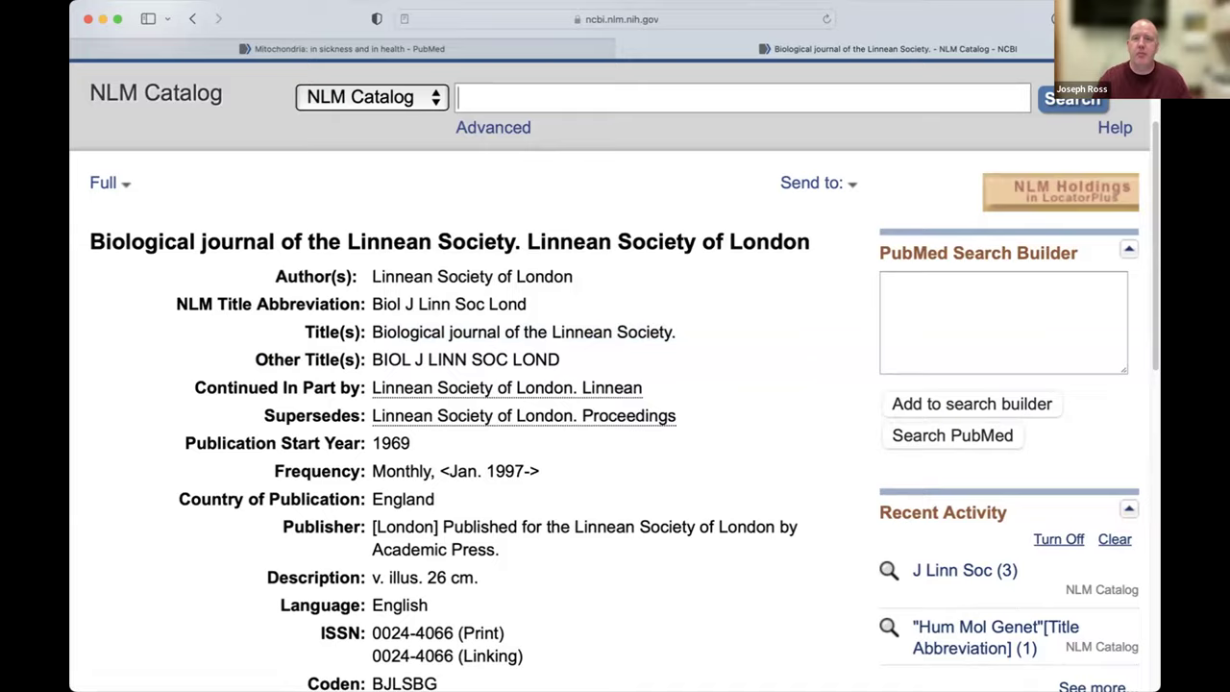